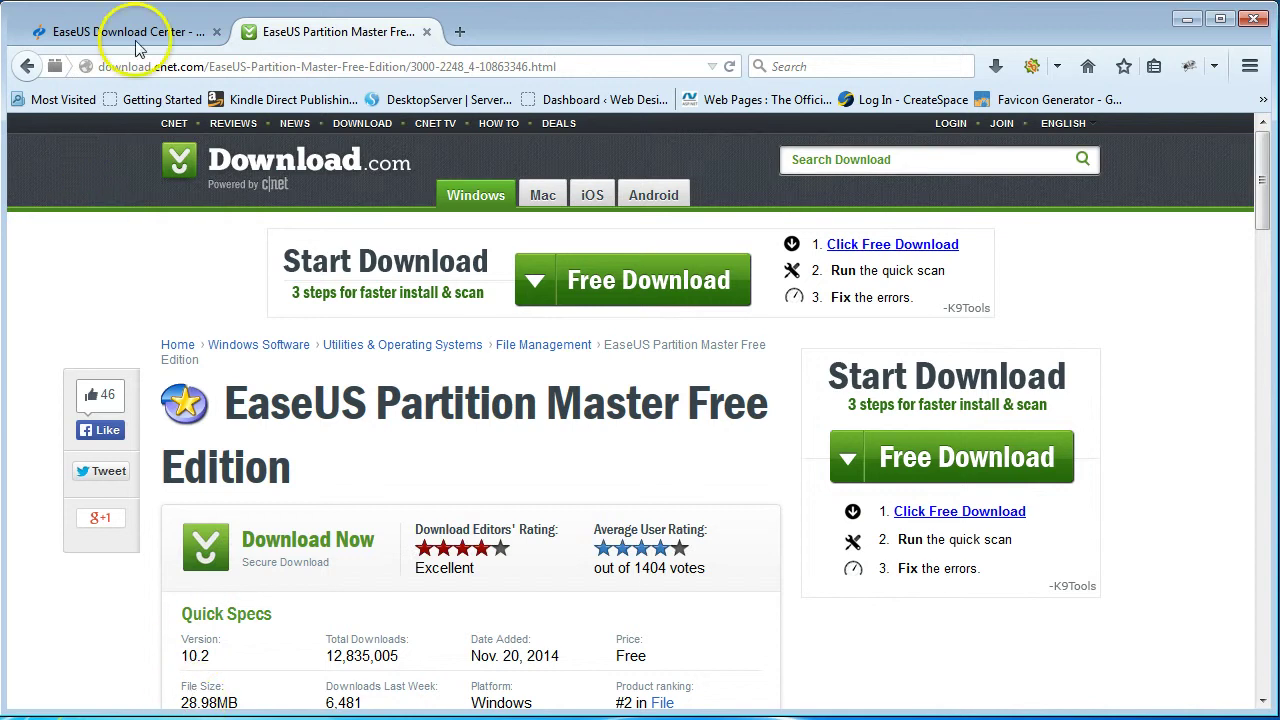
Step: Return to the EaseUS Download Center and show its Partition Manager product category
{"action": "left_click", "coordinate": [133, 33]}
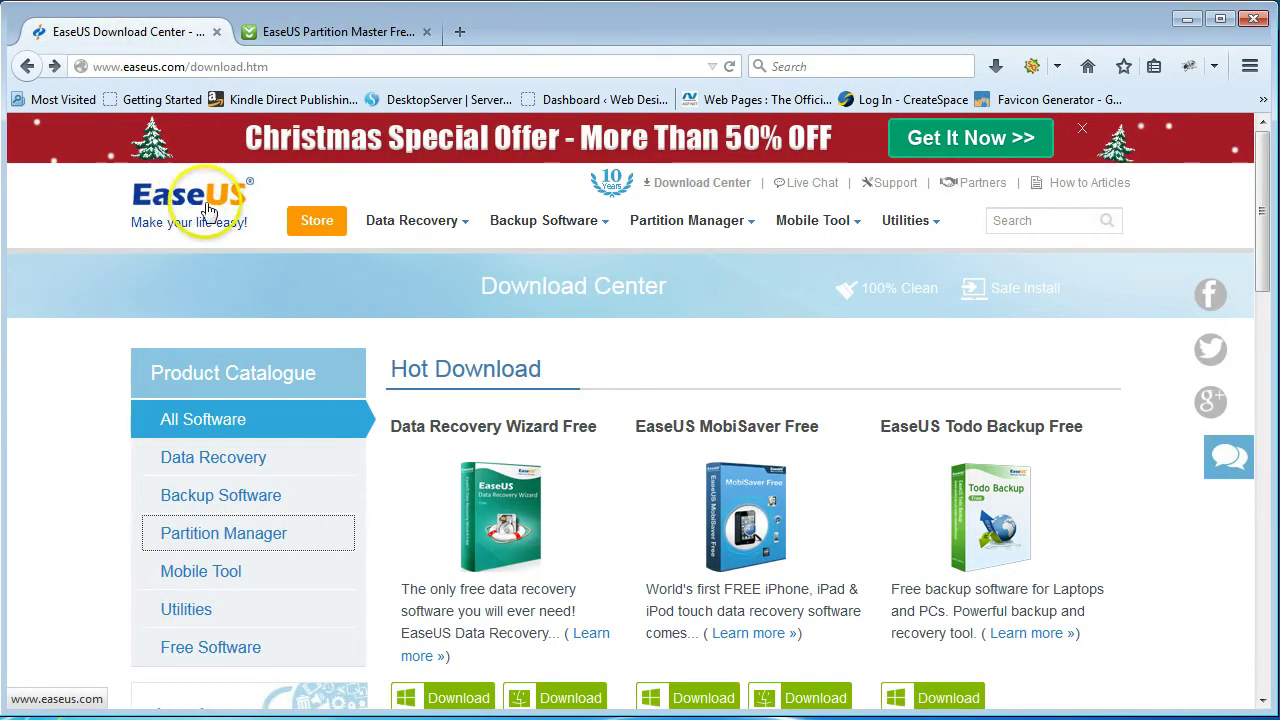
{"action": "left_click", "coordinate": [321, 38]}
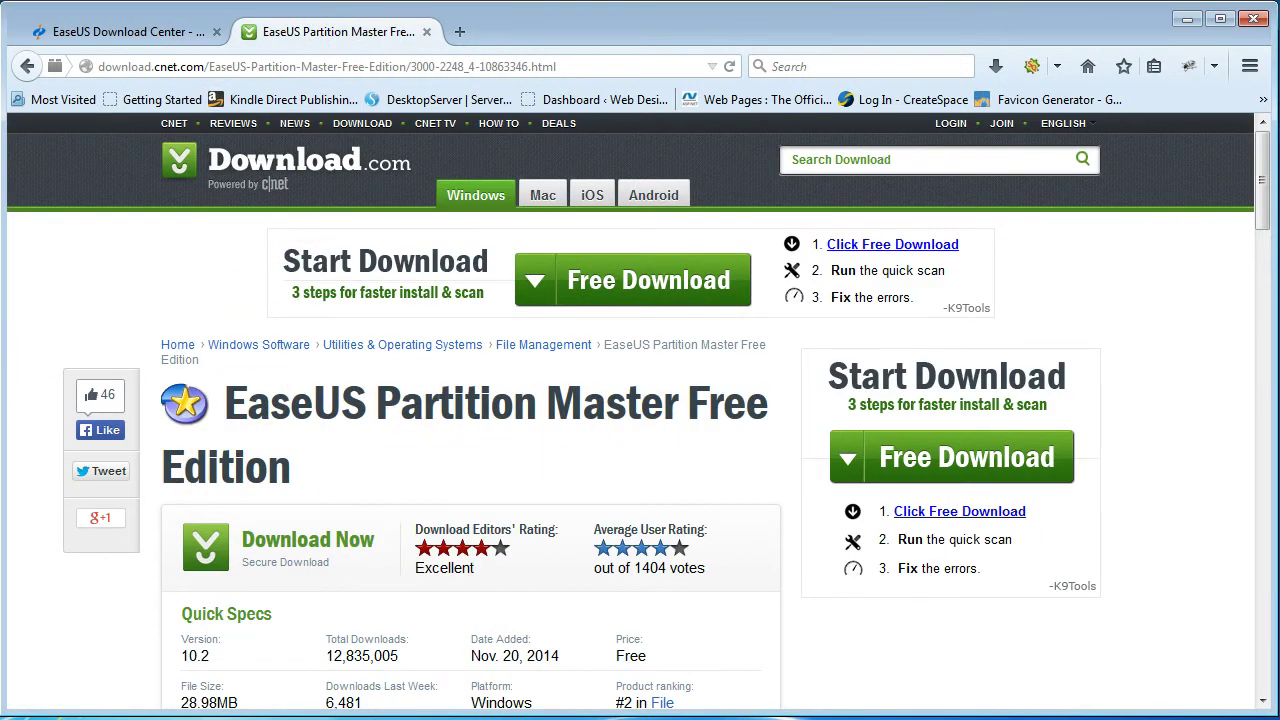
{"action": "left_click", "coordinate": [113, 28]}
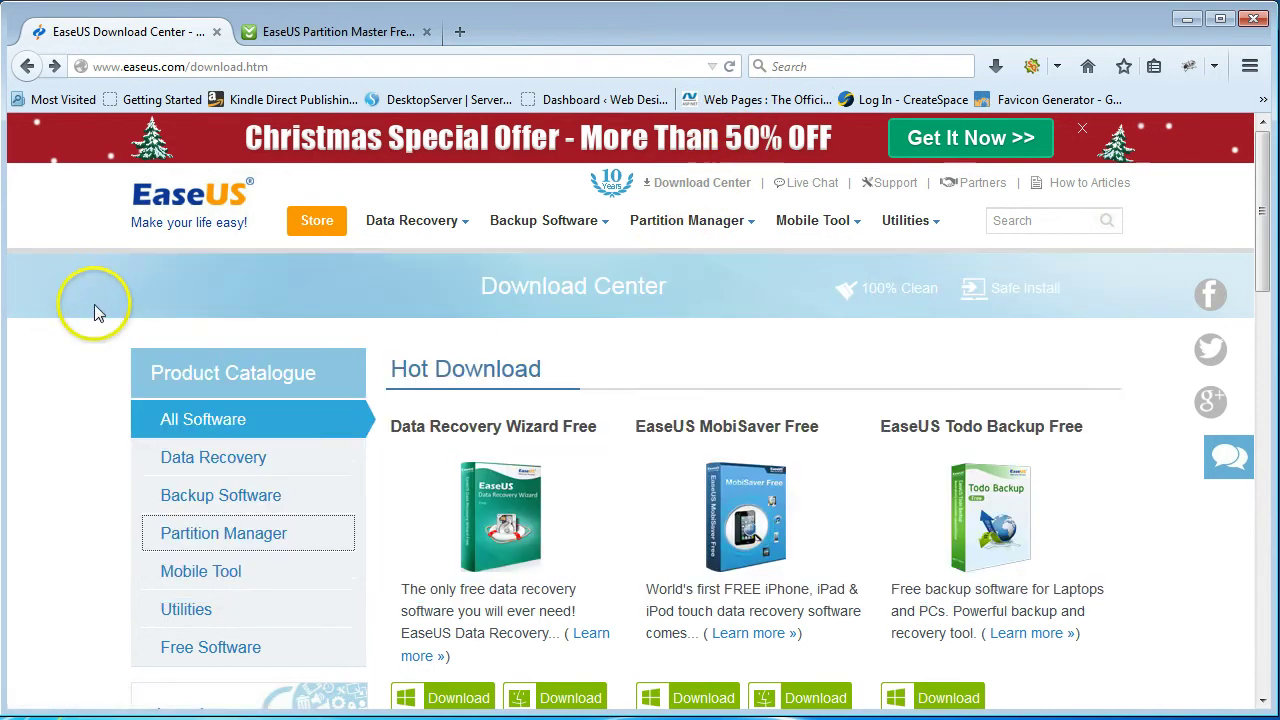
{"action": "left_click", "coordinate": [301, 540]}
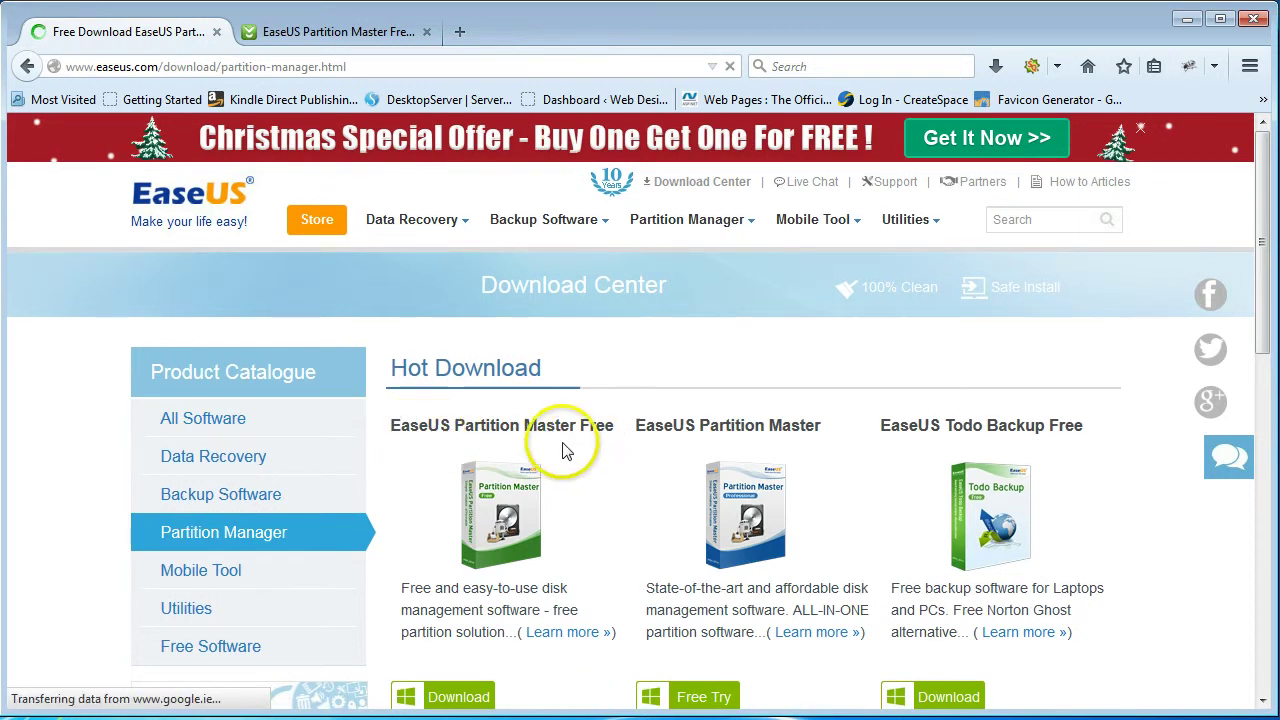
{"action": "scroll", "coordinate": [545, 493], "scroll_direction": "down", "scroll_amount": 2}
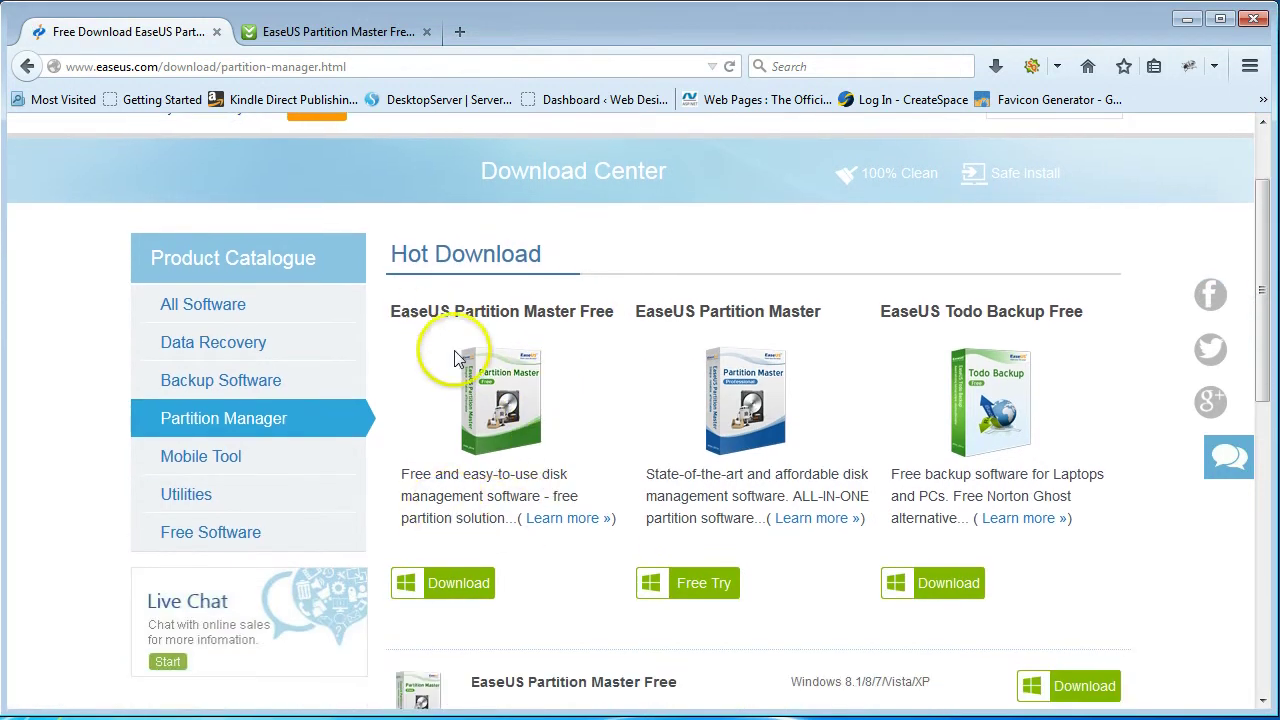
{"action": "left_click", "coordinate": [455, 585]}
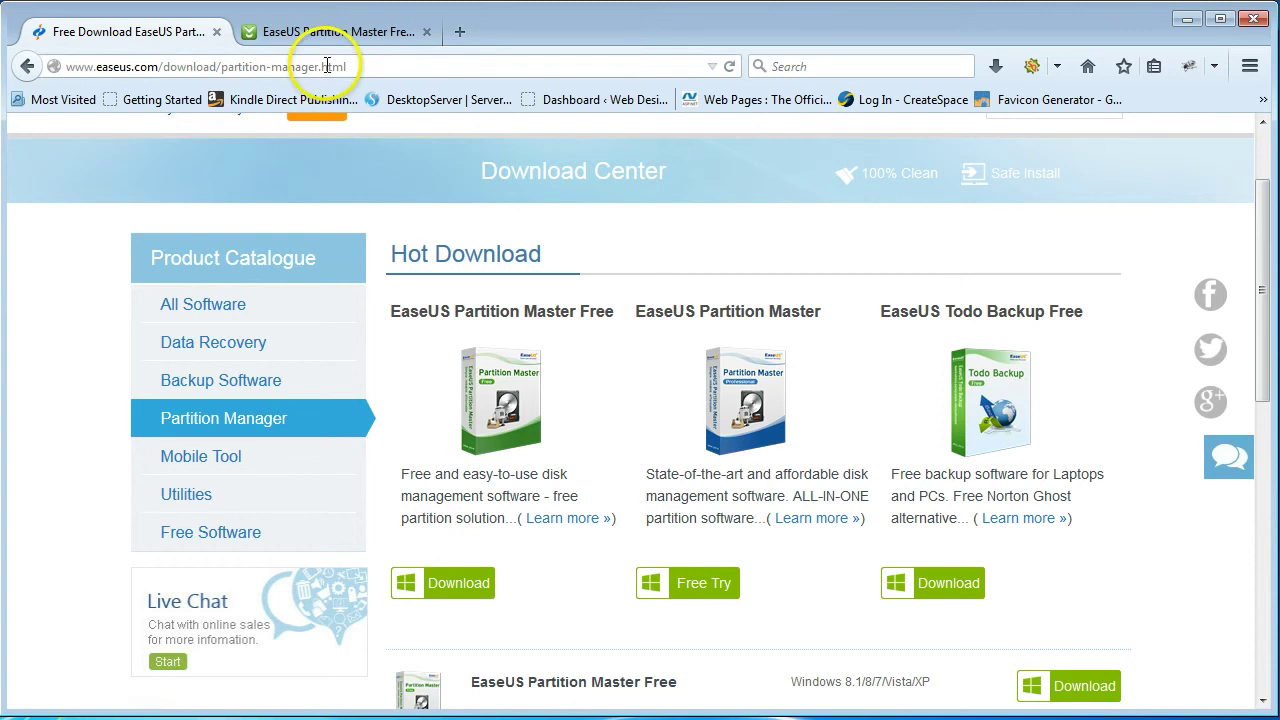
Step: Show the CNET EaseUS Partition Master Free Edition page and scroll to its Quick Specs
{"action": "left_click", "coordinate": [336, 33]}
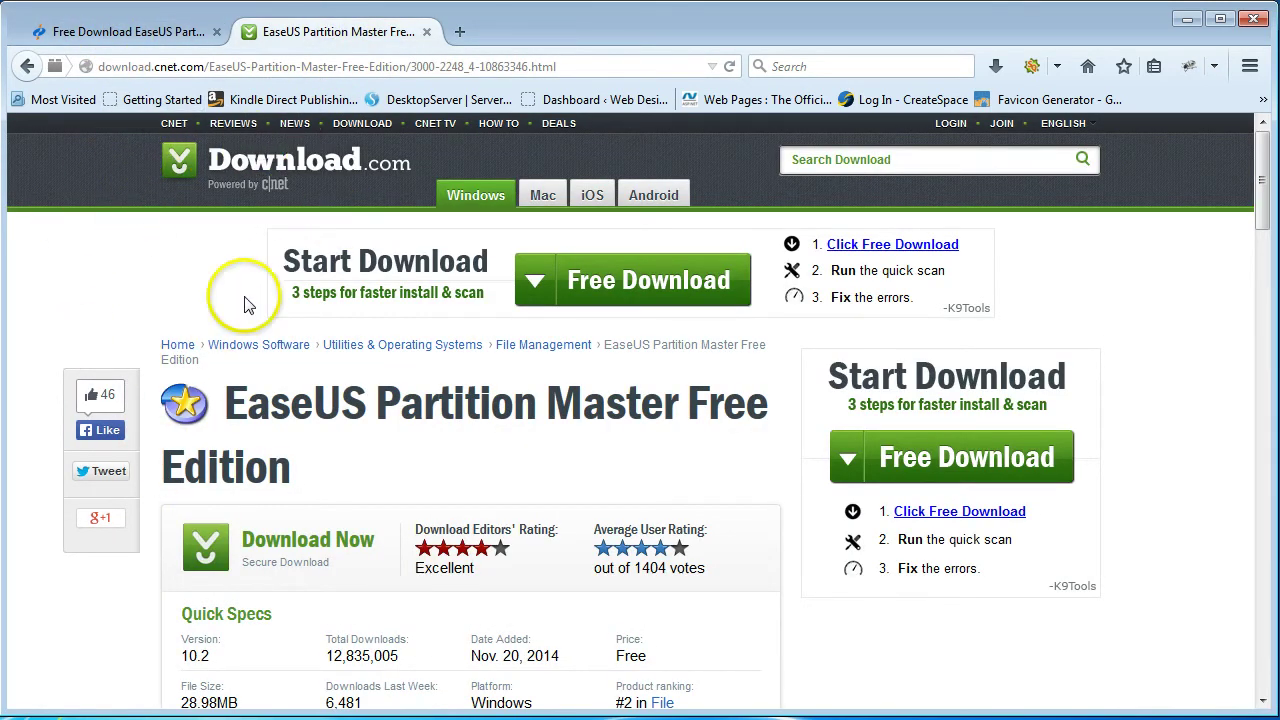
{"action": "scroll", "coordinate": [175, 400], "scroll_direction": "down", "scroll_amount": 2}
{"action": "scroll", "coordinate": [177, 398], "scroll_direction": "up", "scroll_amount": 2}
{"action": "scroll", "coordinate": [180, 400], "scroll_direction": "down", "scroll_amount": 2}
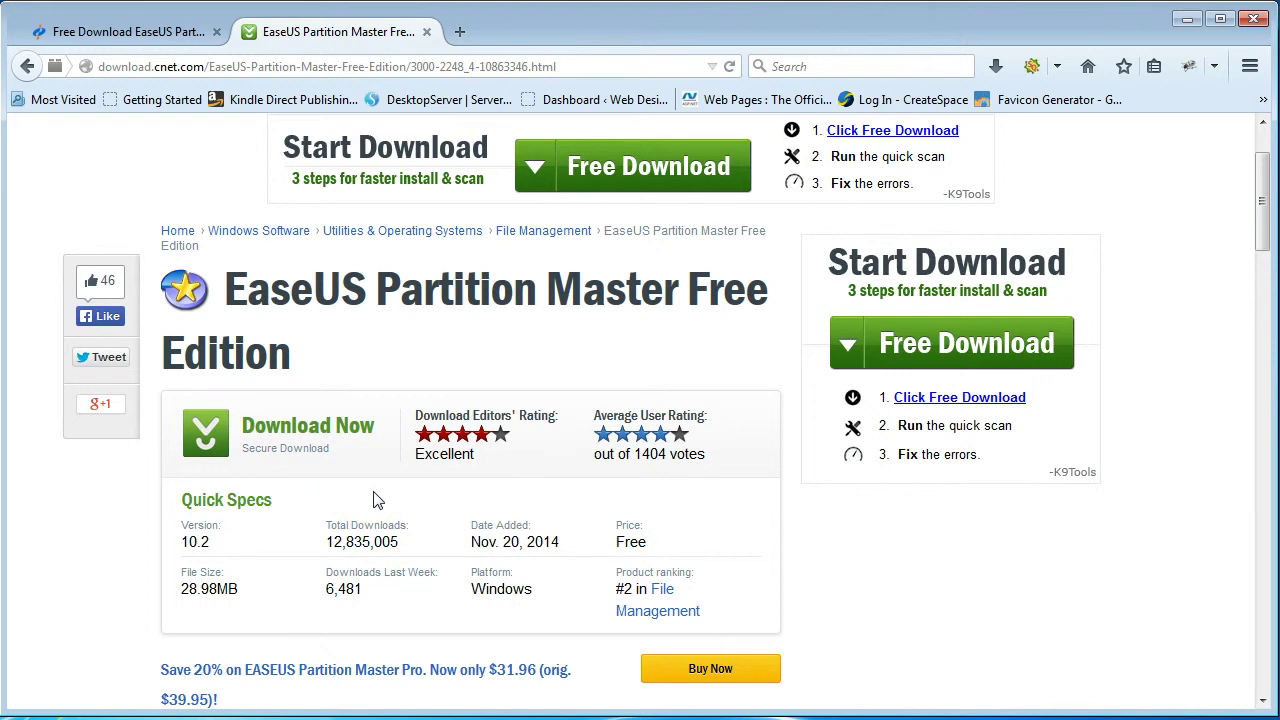
{"action": "scroll", "coordinate": [378, 500], "scroll_direction": "down", "scroll_amount": 4}
{"action": "scroll", "coordinate": [380, 500], "scroll_direction": "up", "scroll_amount": 3}
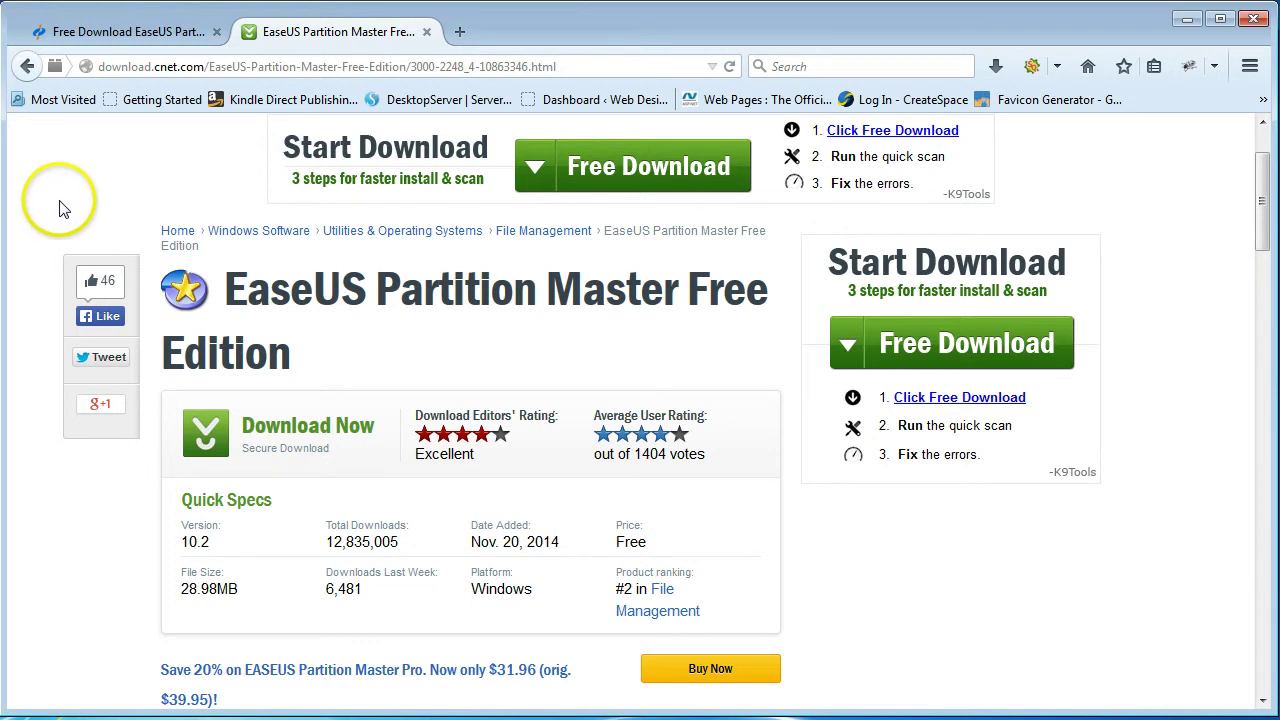
Step: Minimize Firefox to reveal the Windows desktop
{"action": "left_click", "coordinate": [1183, 20]}
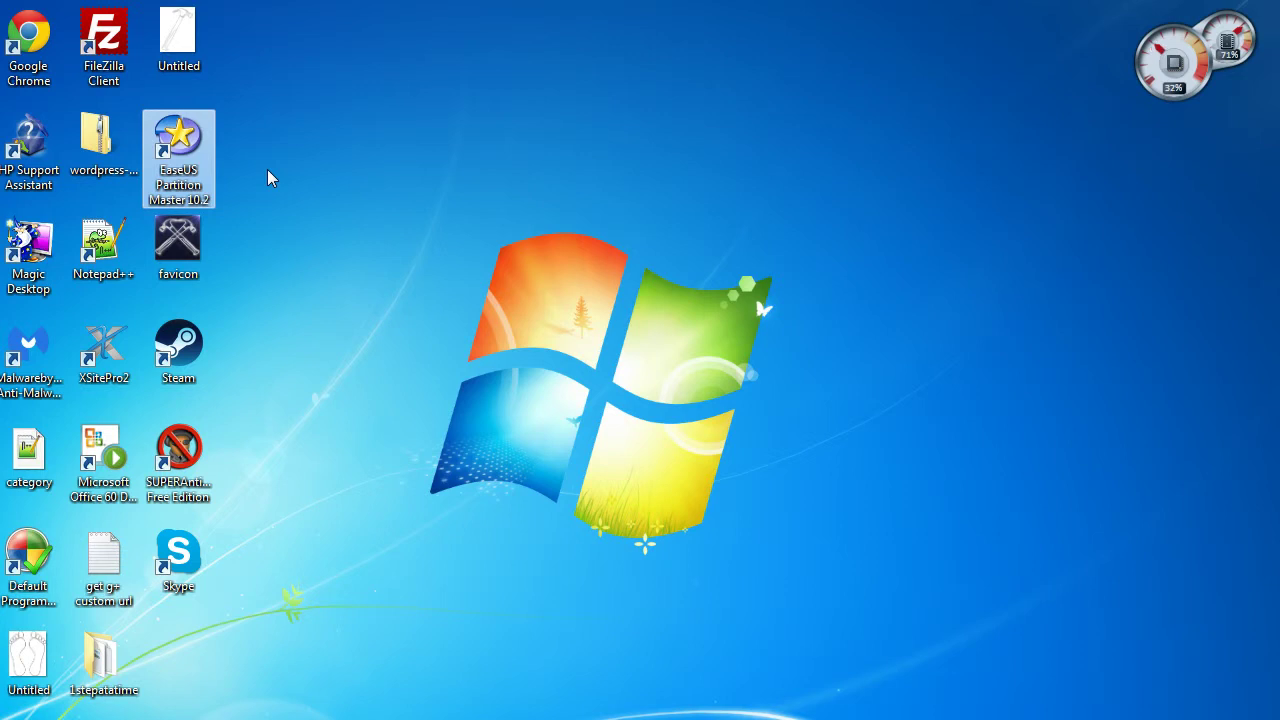
Step: Deselect the desktop icon, inspect the drives including SD Card (G:) in Computer, then close the window
{"action": "left_click", "coordinate": [294, 207]}
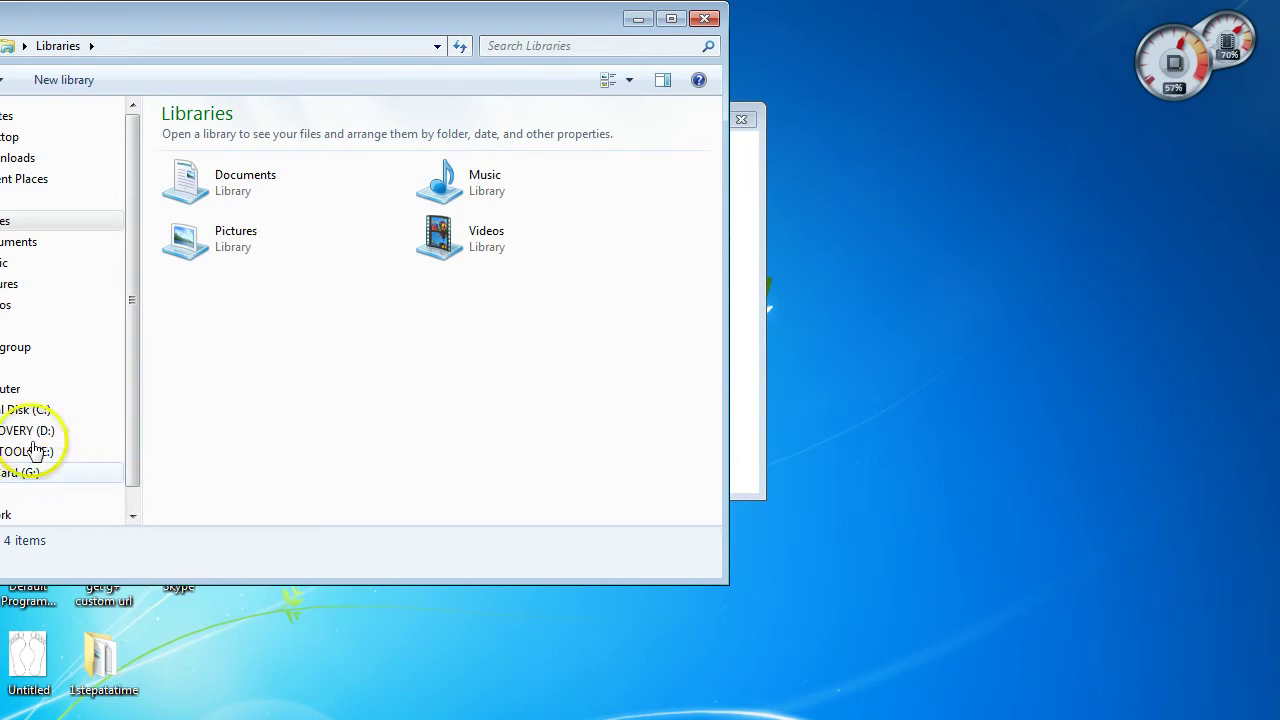
{"action": "left_click", "coordinate": [18, 390]}
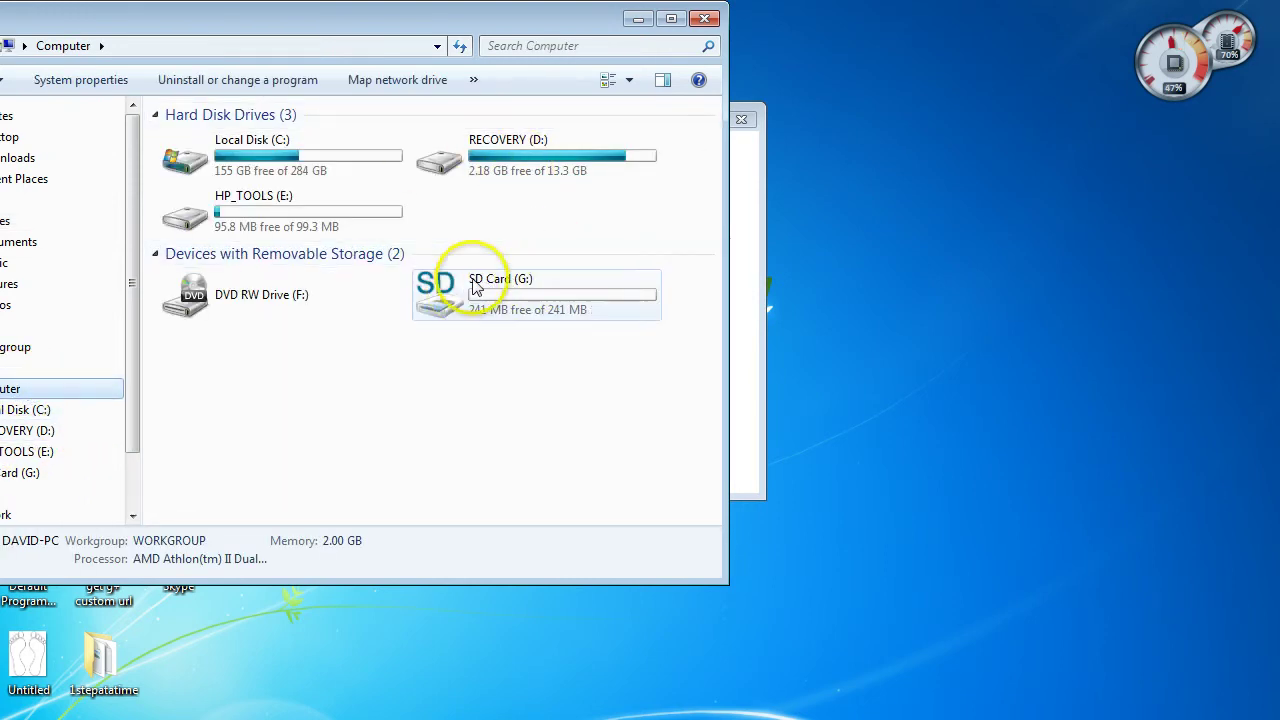
{"action": "mouse_move", "coordinate": [532, 303]}
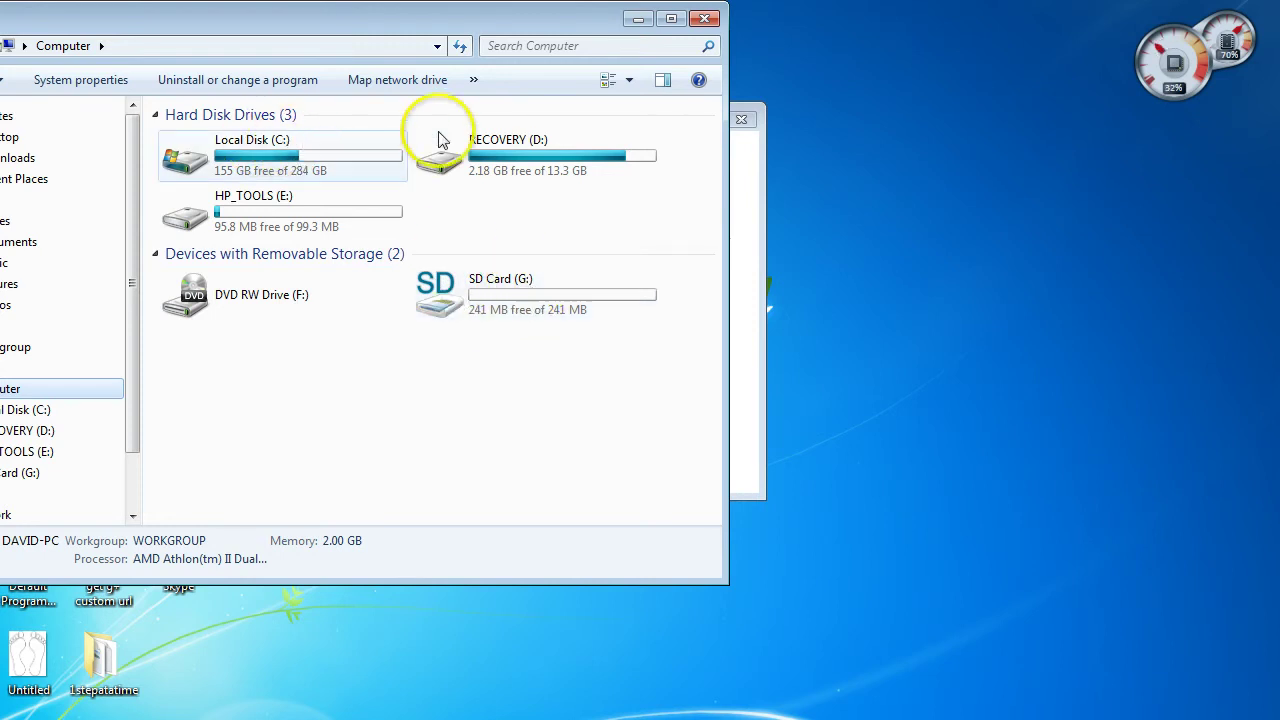
{"action": "left_click", "coordinate": [540, 150]}
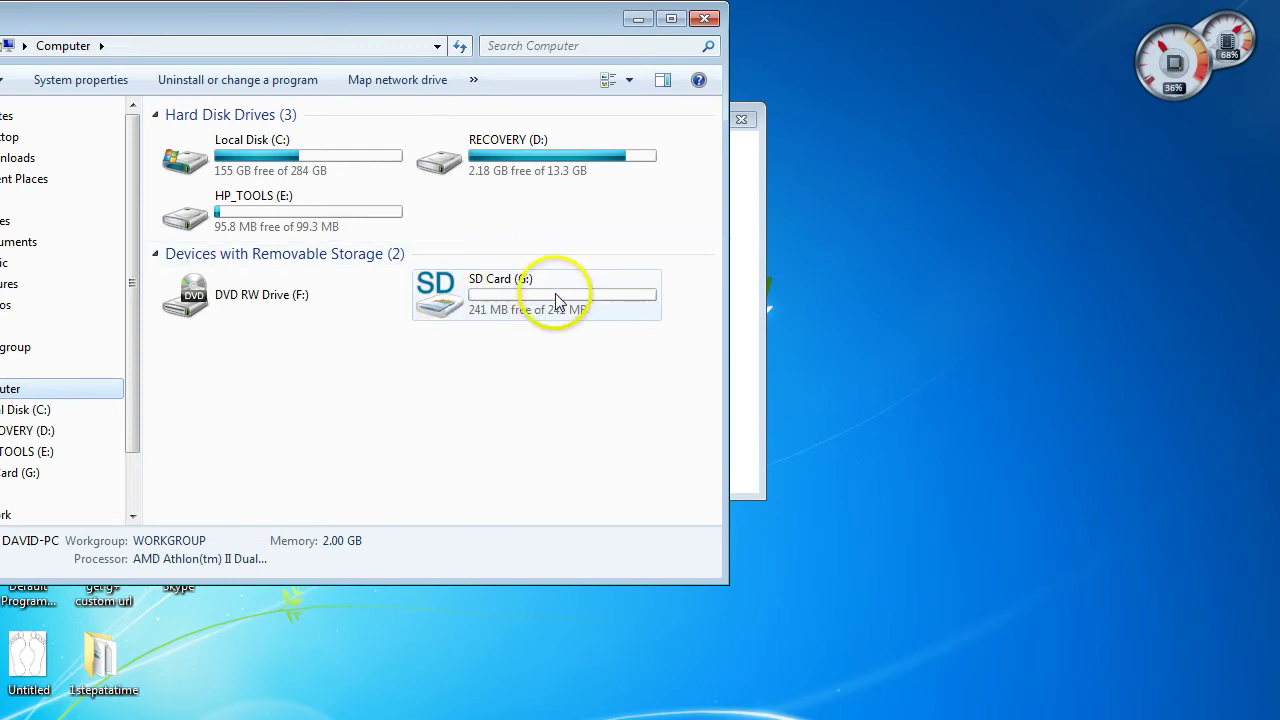
{"action": "mouse_move", "coordinate": [514, 294]}
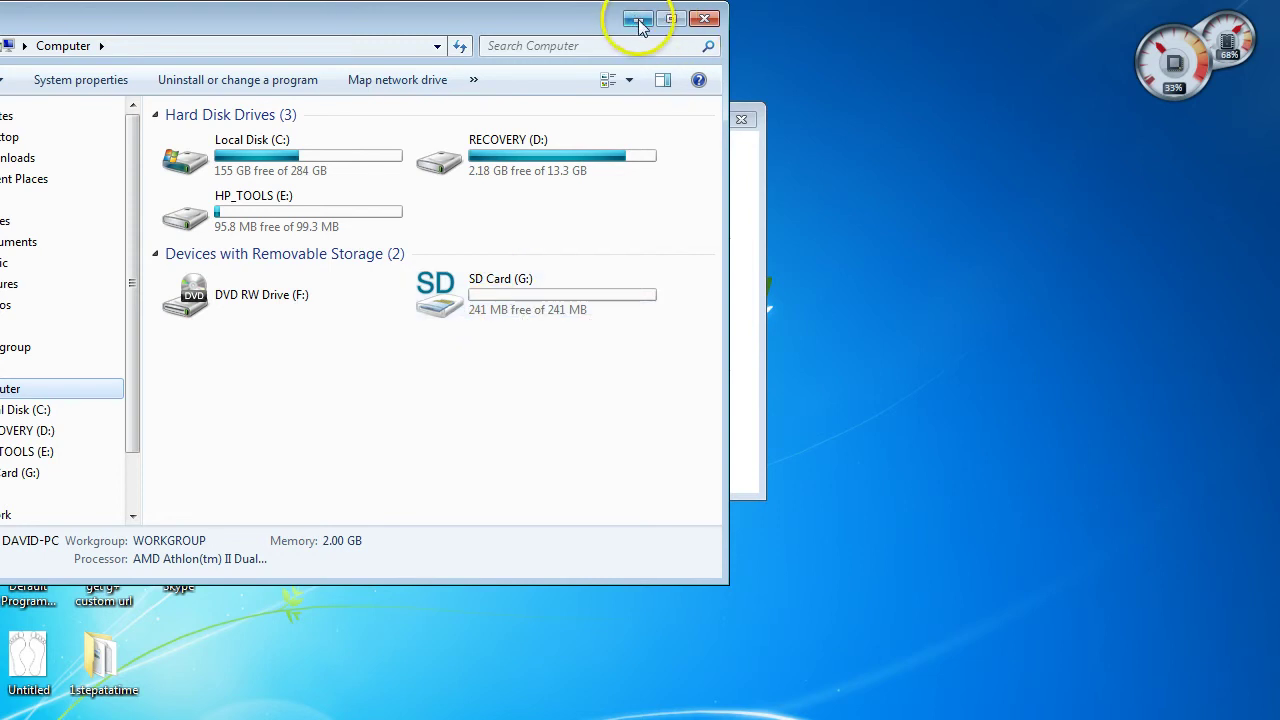
{"action": "left_click", "coordinate": [704, 18]}
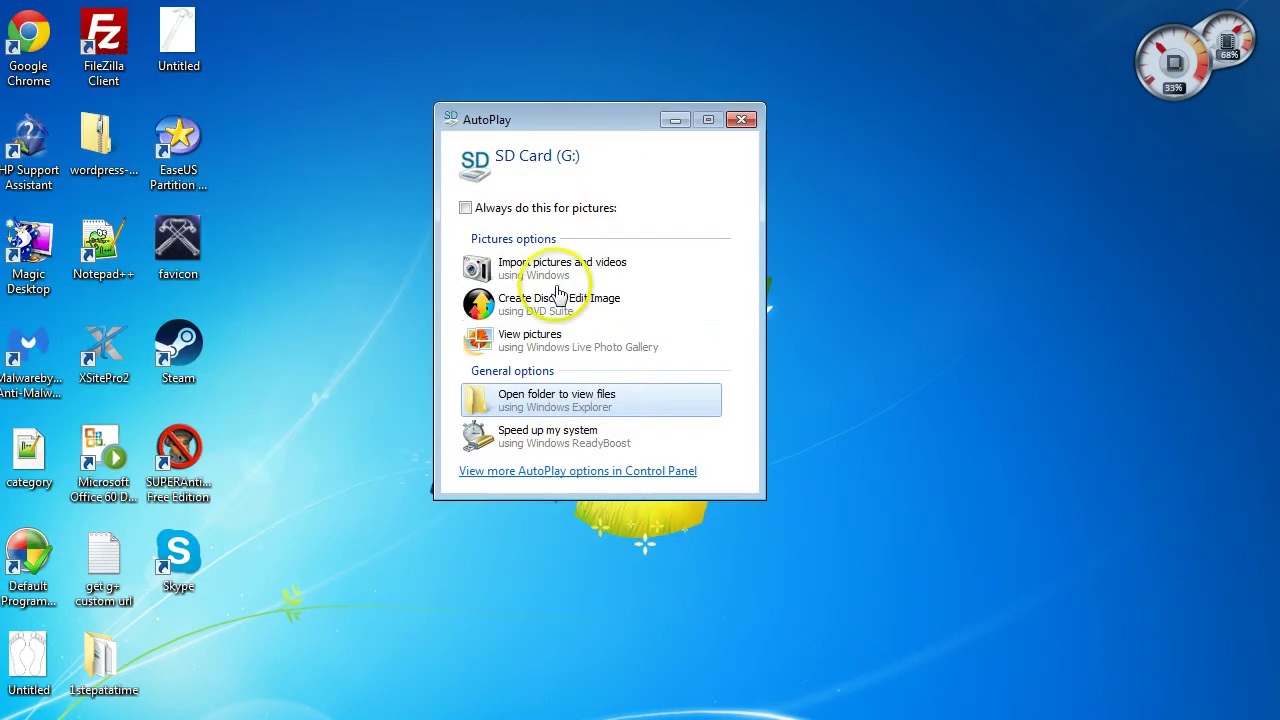
Step: Minimize the SD Card AutoPlay prompt and launch EaseUS Partition Master into its partition view
{"action": "left_click", "coordinate": [675, 120]}
{"action": "double_click", "coordinate": [176, 137]}
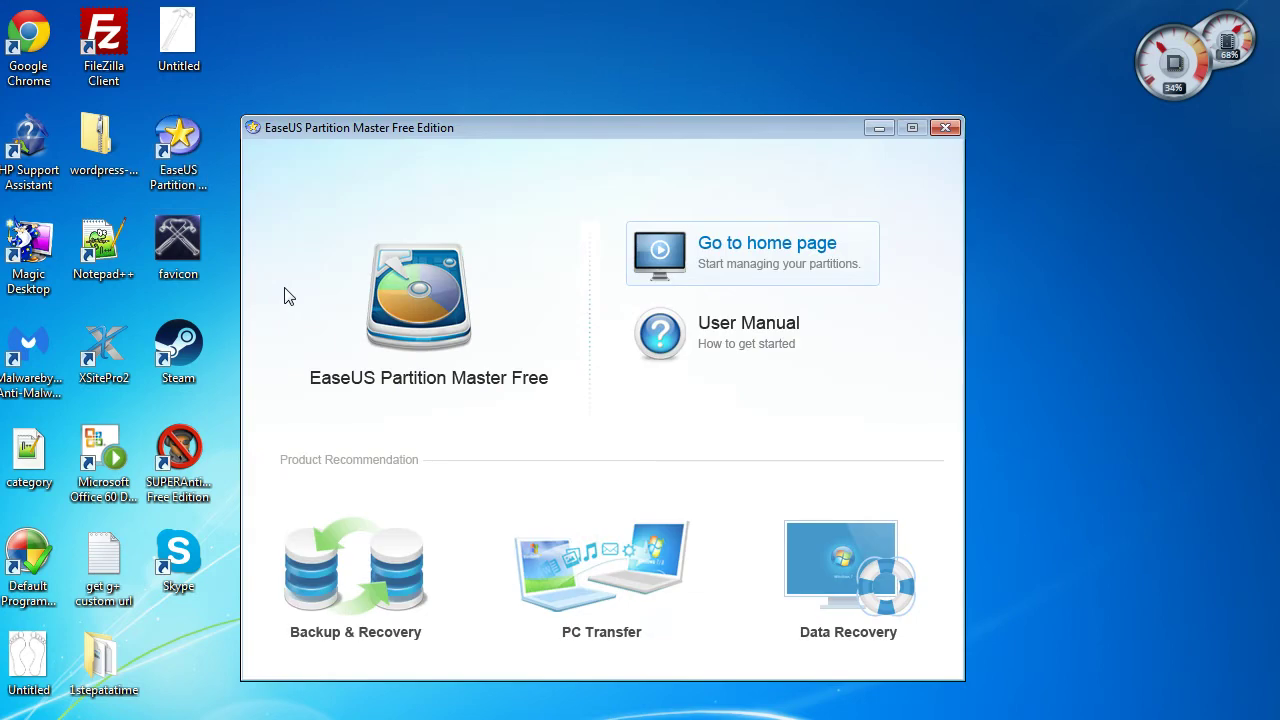
{"action": "left_click", "coordinate": [419, 315]}
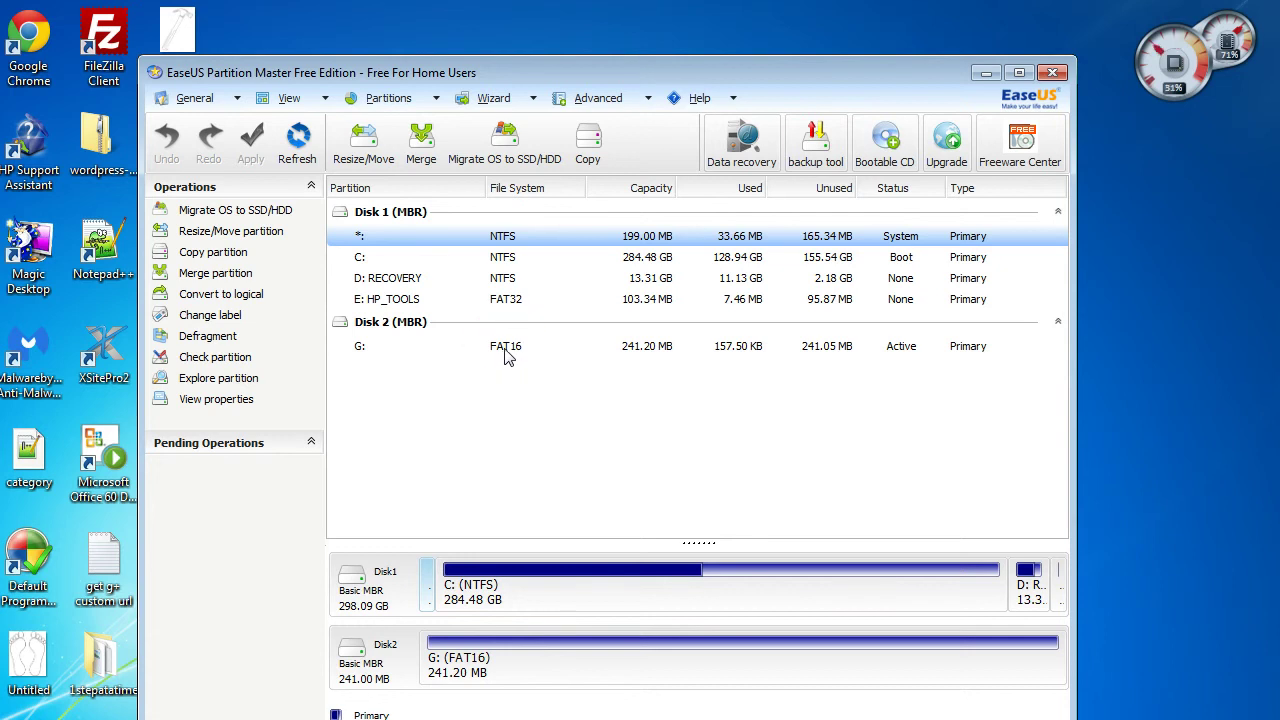
Step: Start formatting the G: partition and give it the label EXT-DRIVE
{"action": "right_click", "coordinate": [508, 354]}
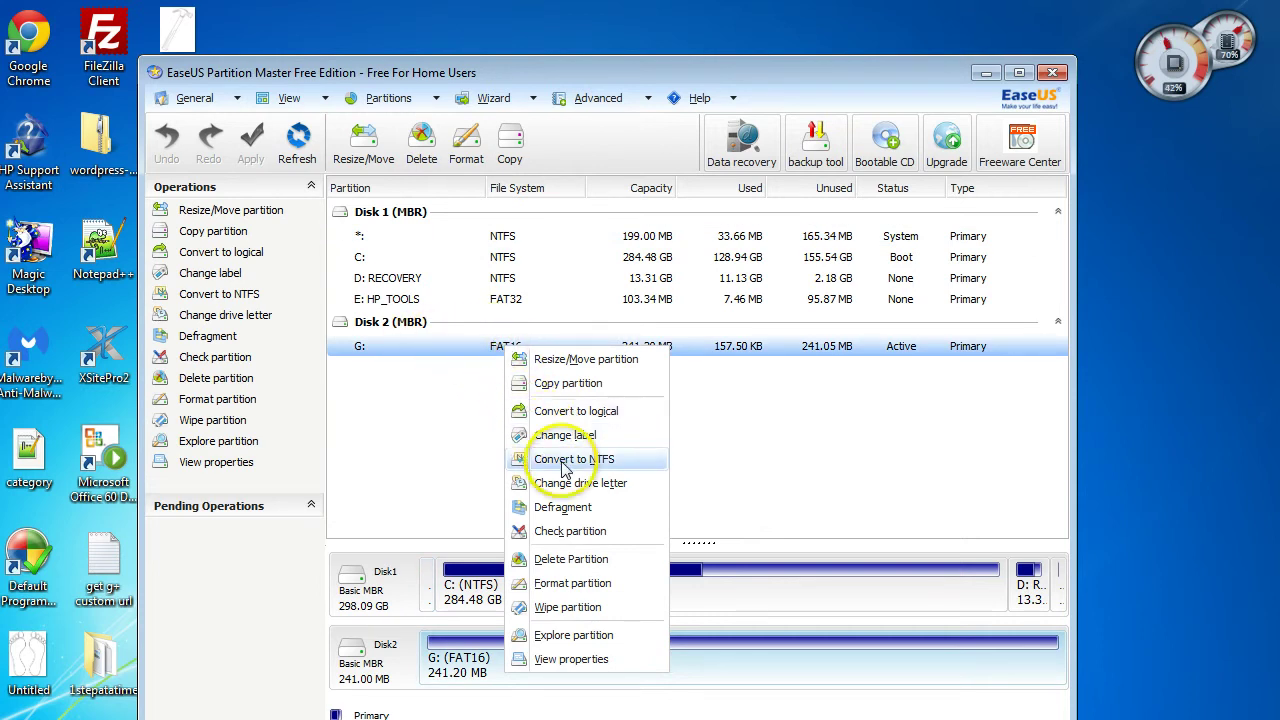
{"action": "left_click", "coordinate": [567, 586]}
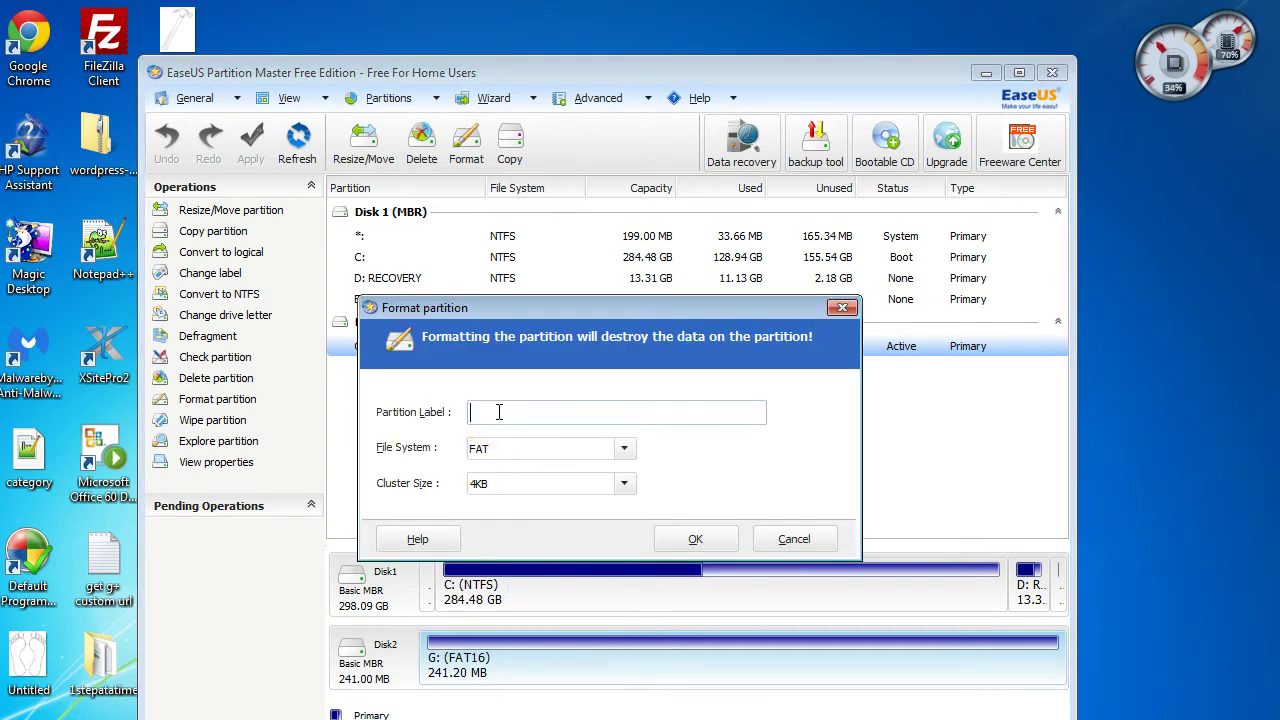
{"action": "type", "text": "EXTDRIVE"}
{"action": "double_click", "coordinate": [504, 410]}
{"action": "left_click", "coordinate": [488, 411]}
{"action": "type", "text": "-"}
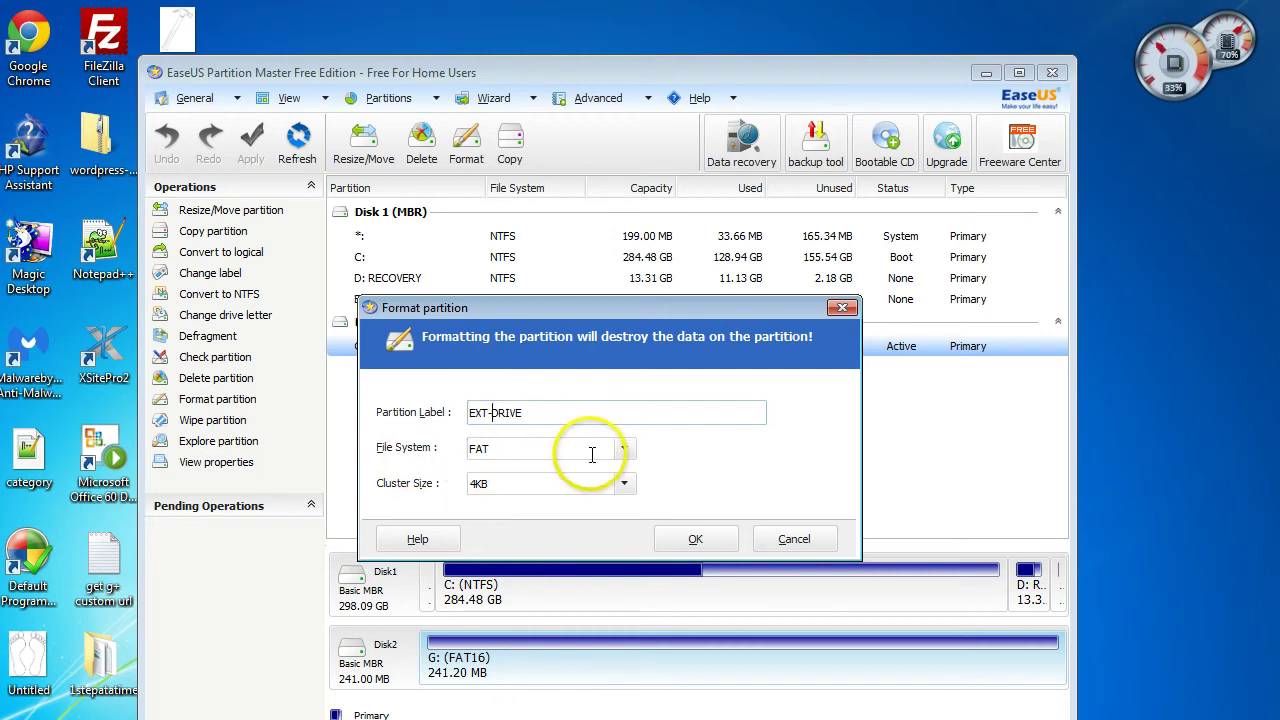
Step: Choose the FAT32 file system with a 2KB cluster size and confirm the format
{"action": "left_click", "coordinate": [624, 449]}
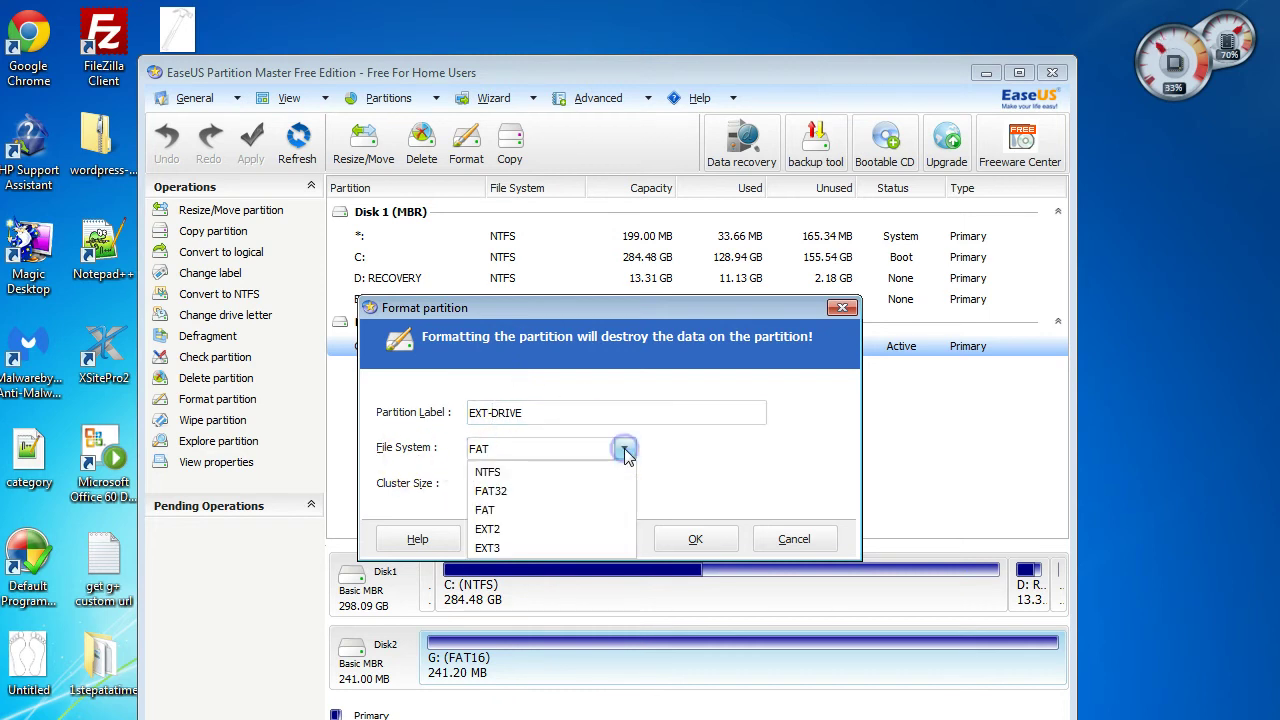
{"action": "left_click", "coordinate": [493, 491]}
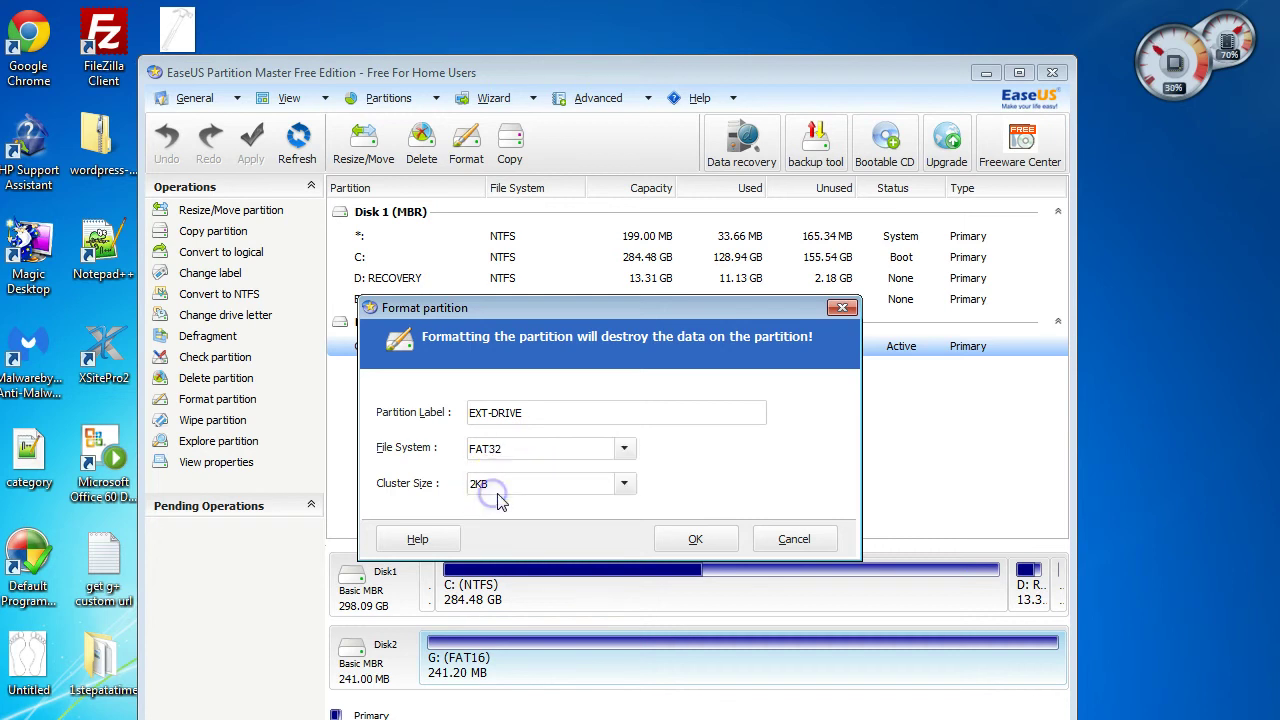
{"action": "left_click", "coordinate": [628, 488]}
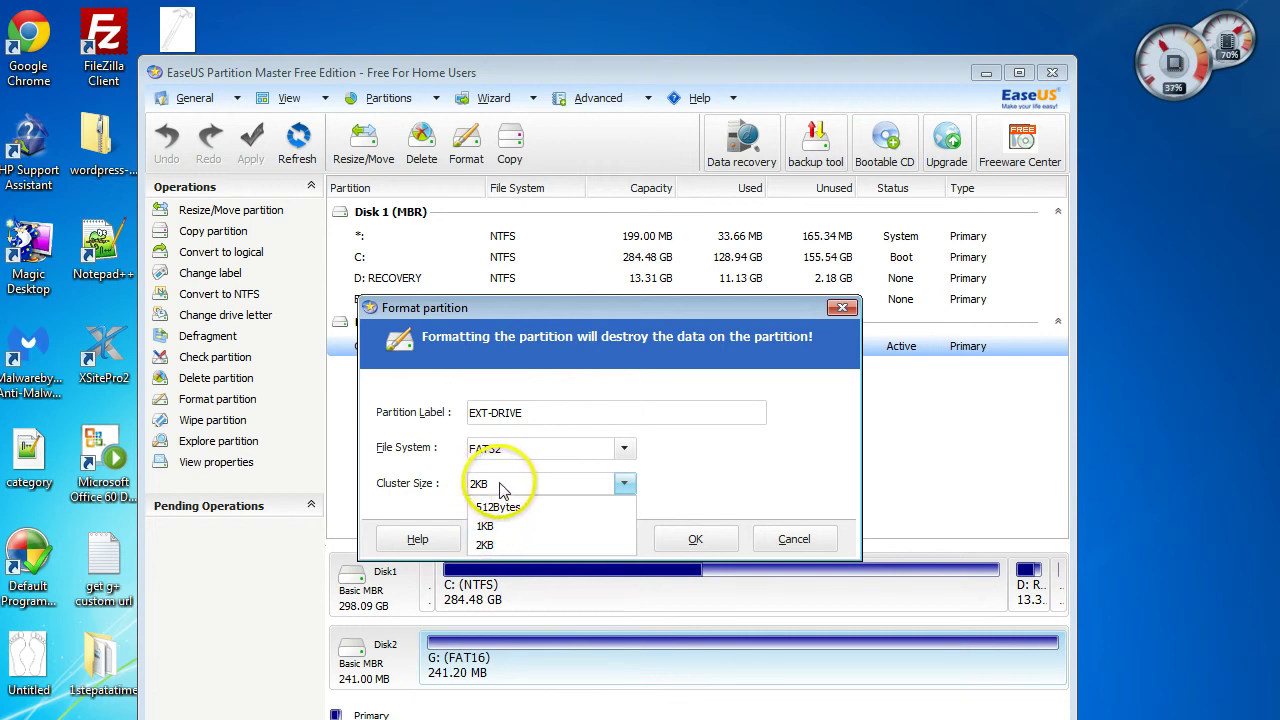
{"action": "left_click", "coordinate": [625, 486]}
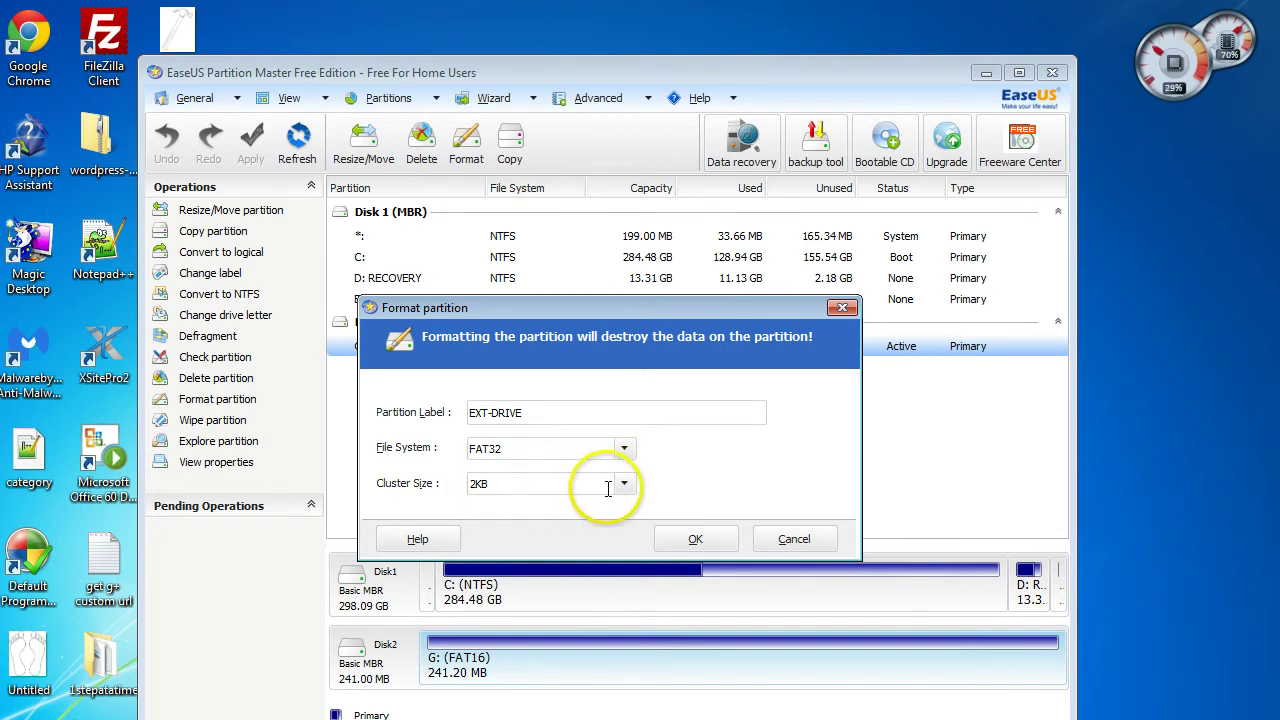
{"action": "left_click", "coordinate": [624, 484]}
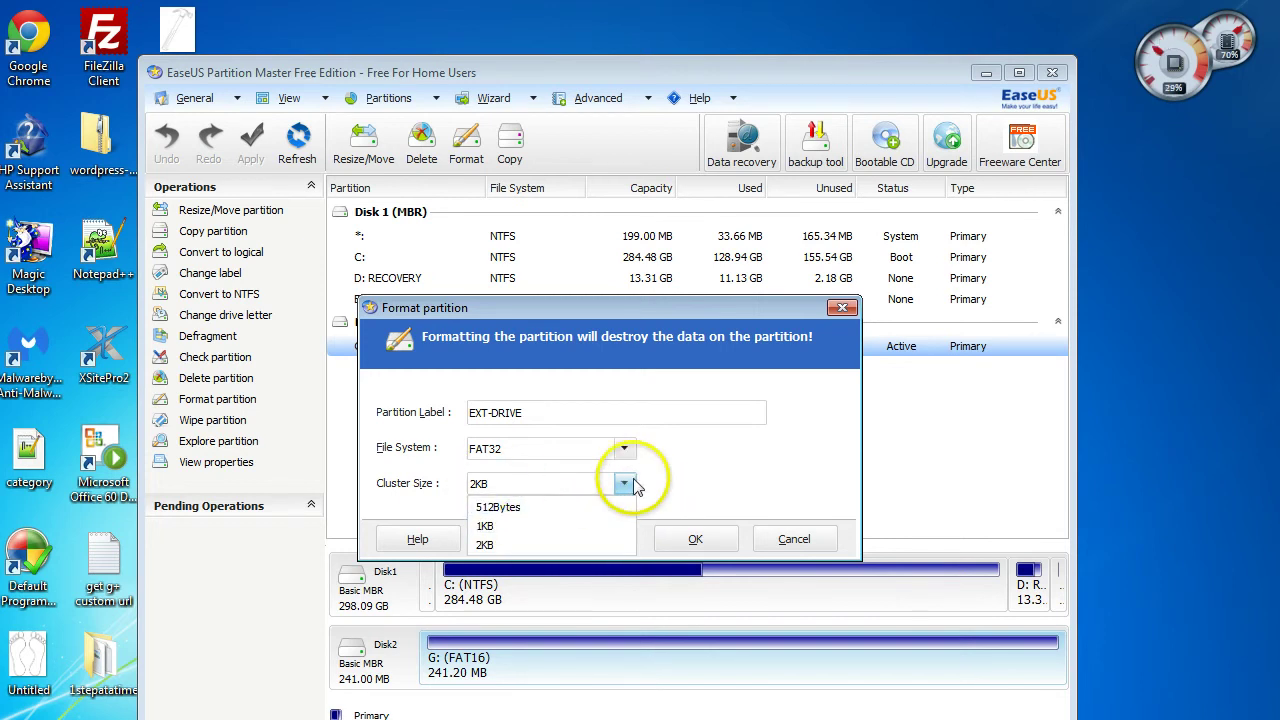
{"action": "left_click", "coordinate": [624, 484]}
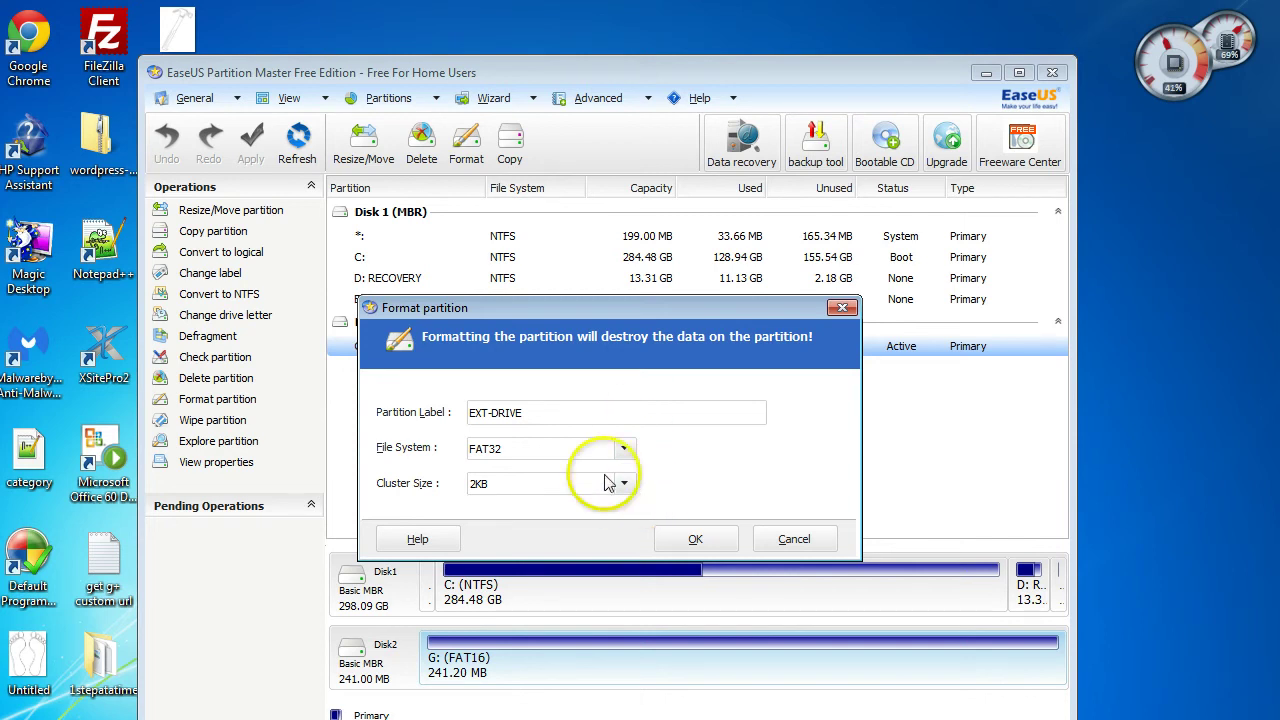
{"action": "left_click", "coordinate": [486, 412]}
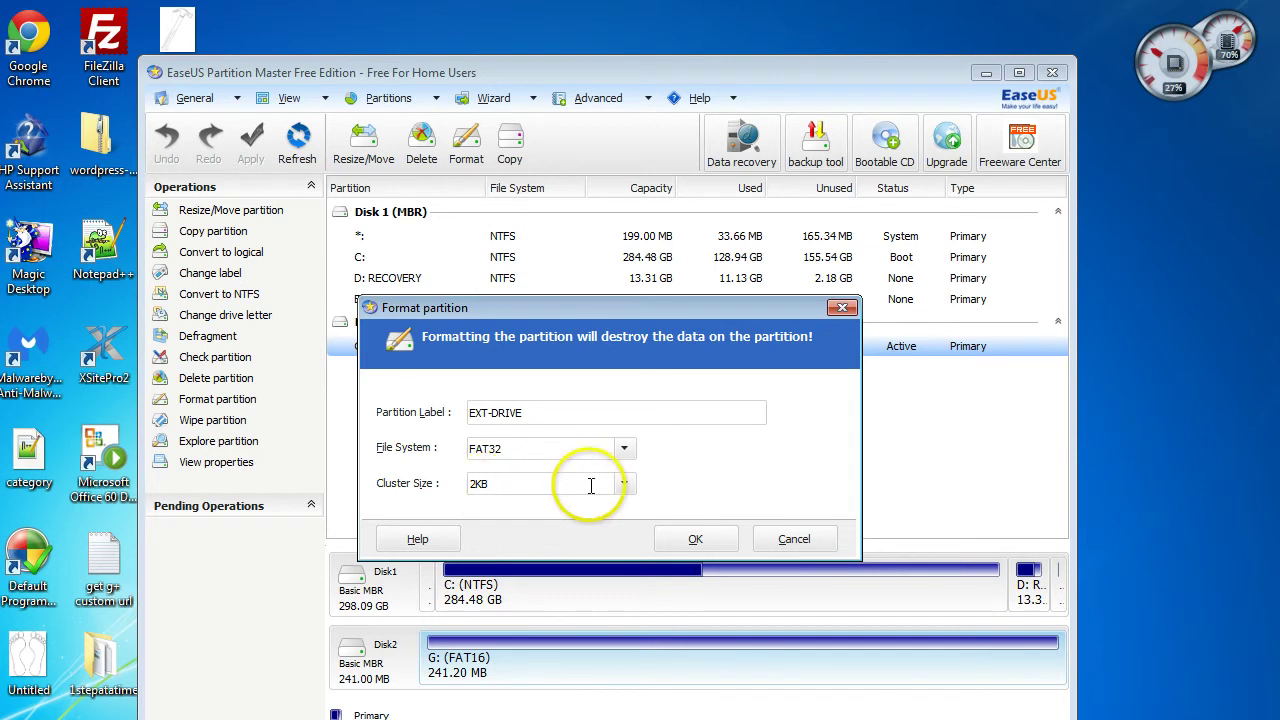
{"action": "left_click", "coordinate": [623, 484]}
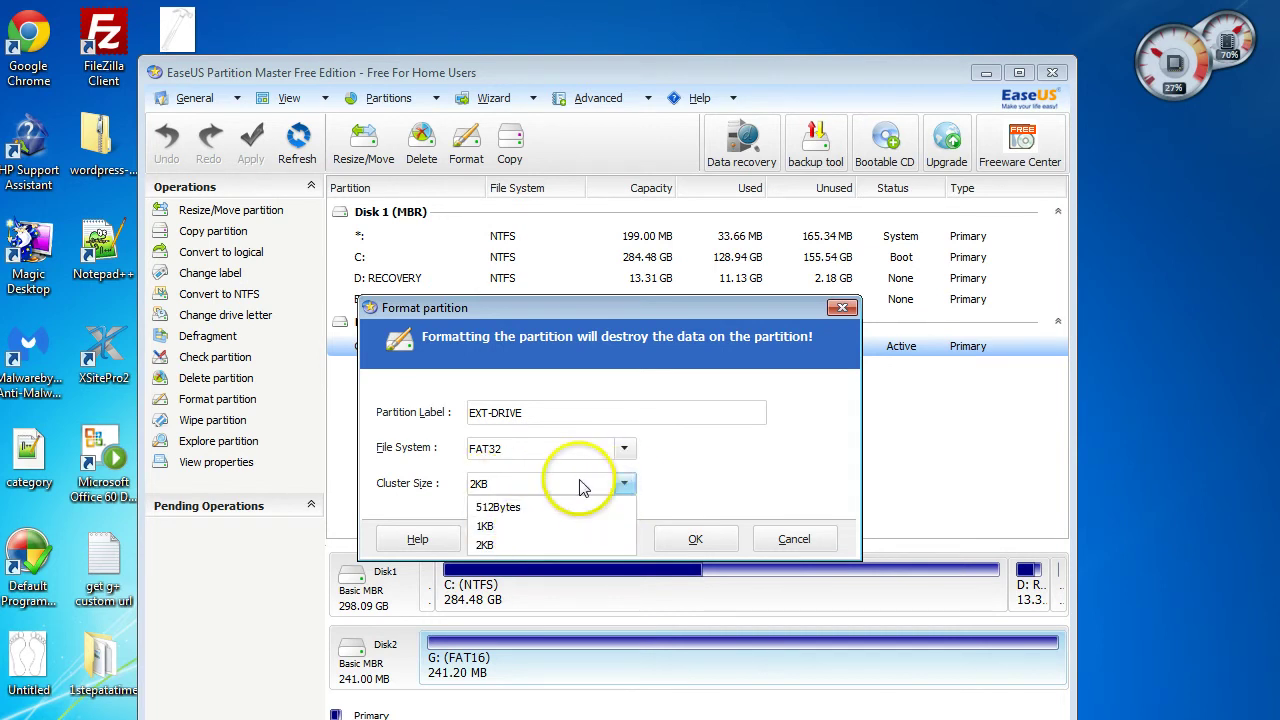
{"action": "left_click", "coordinate": [621, 482]}
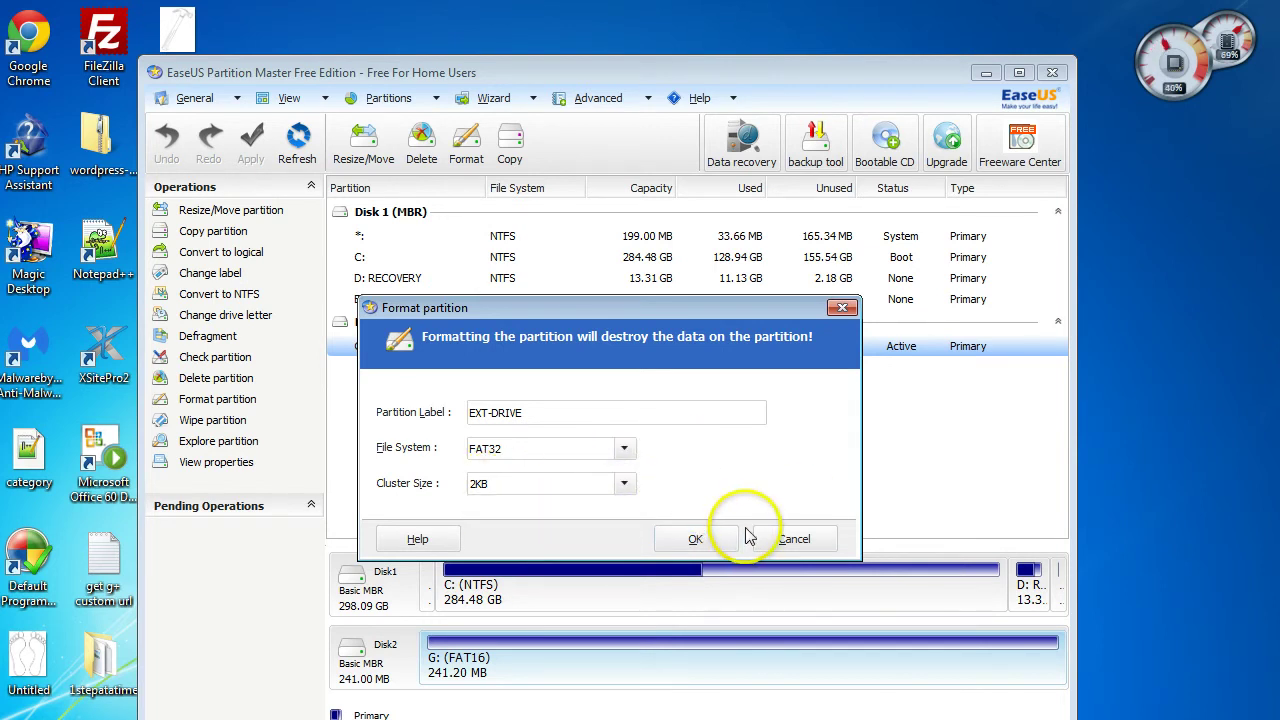
{"action": "left_click", "coordinate": [696, 540]}
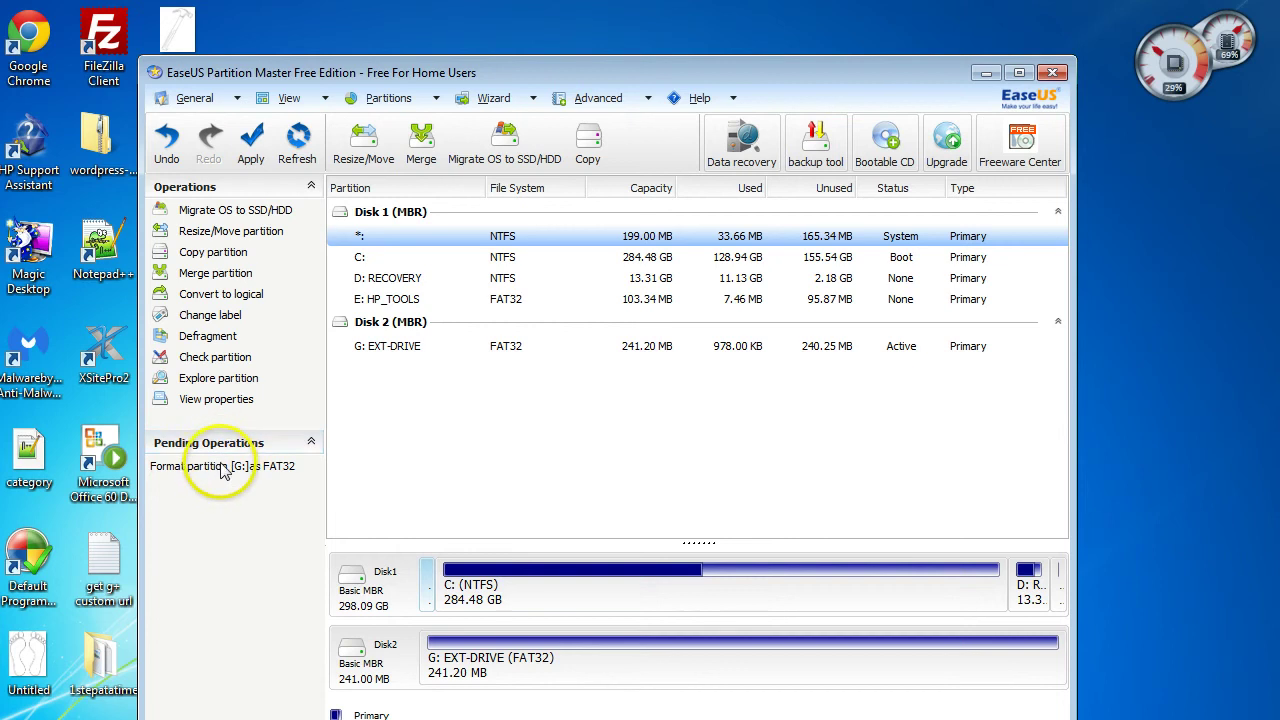
Step: Apply the pending FAT32 format of G: and dismiss the success message
{"action": "left_click", "coordinate": [254, 160]}
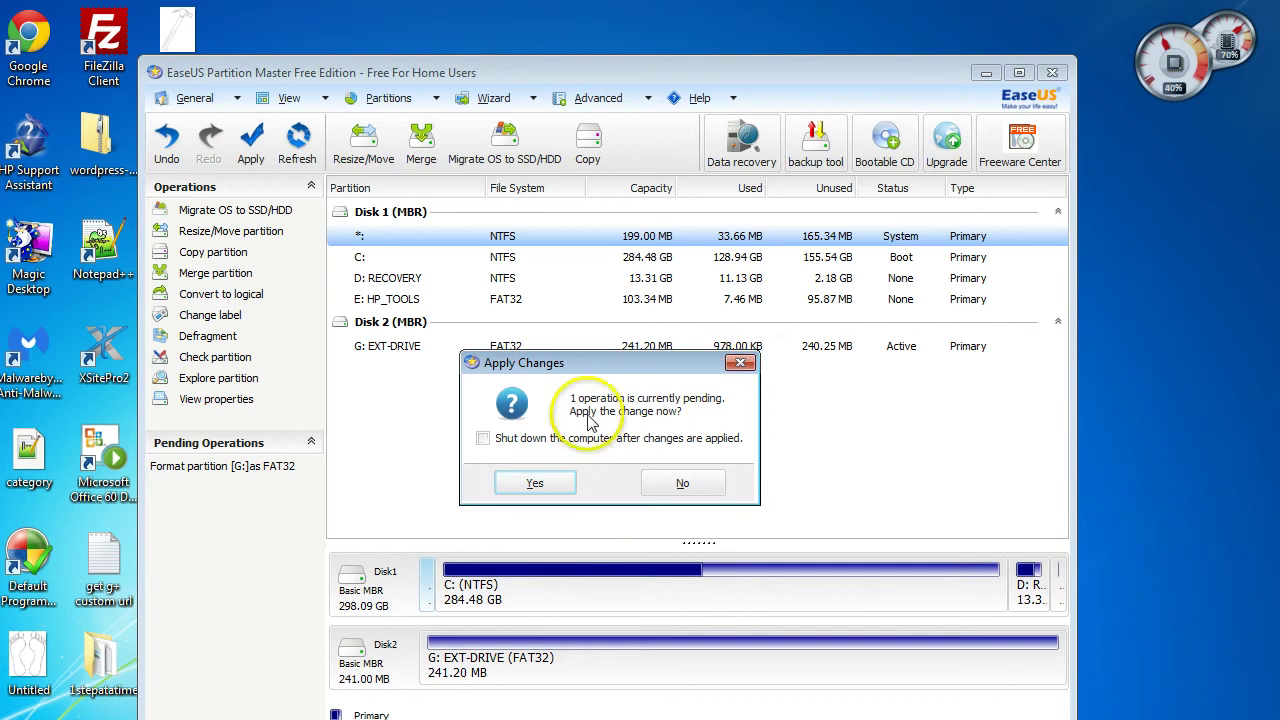
{"action": "left_click", "coordinate": [534, 485]}
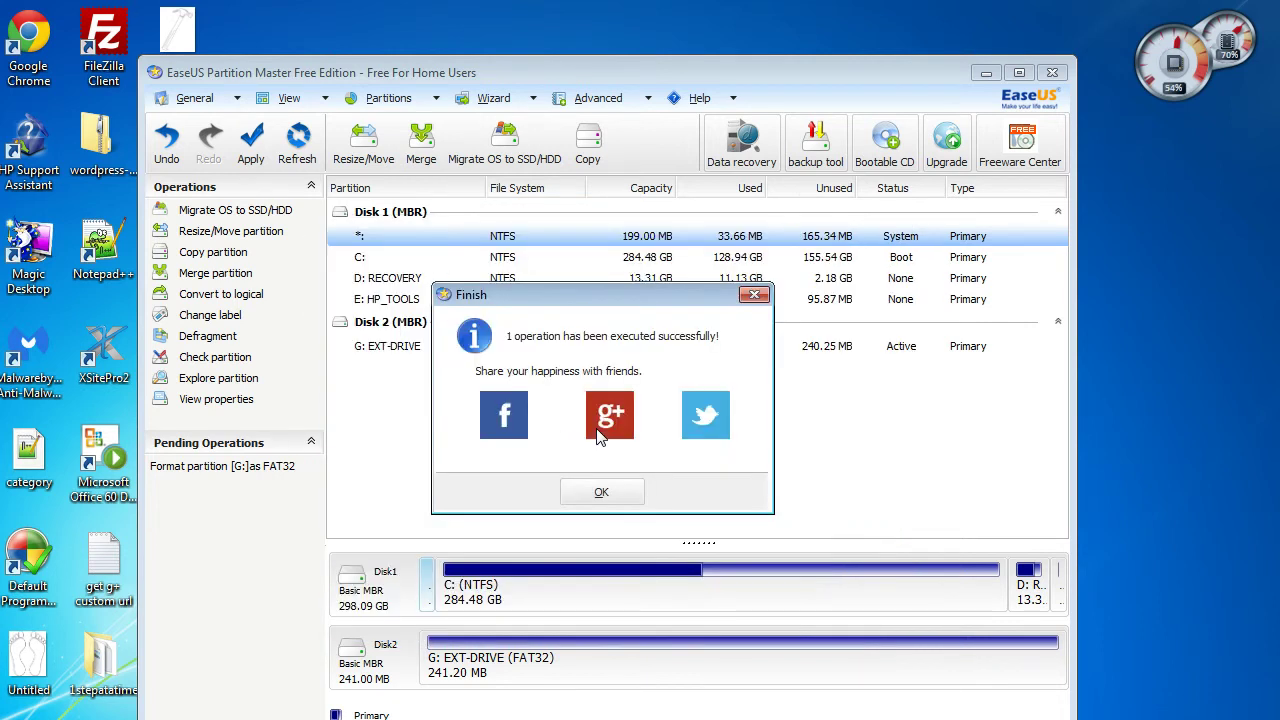
{"action": "left_click", "coordinate": [605, 494]}
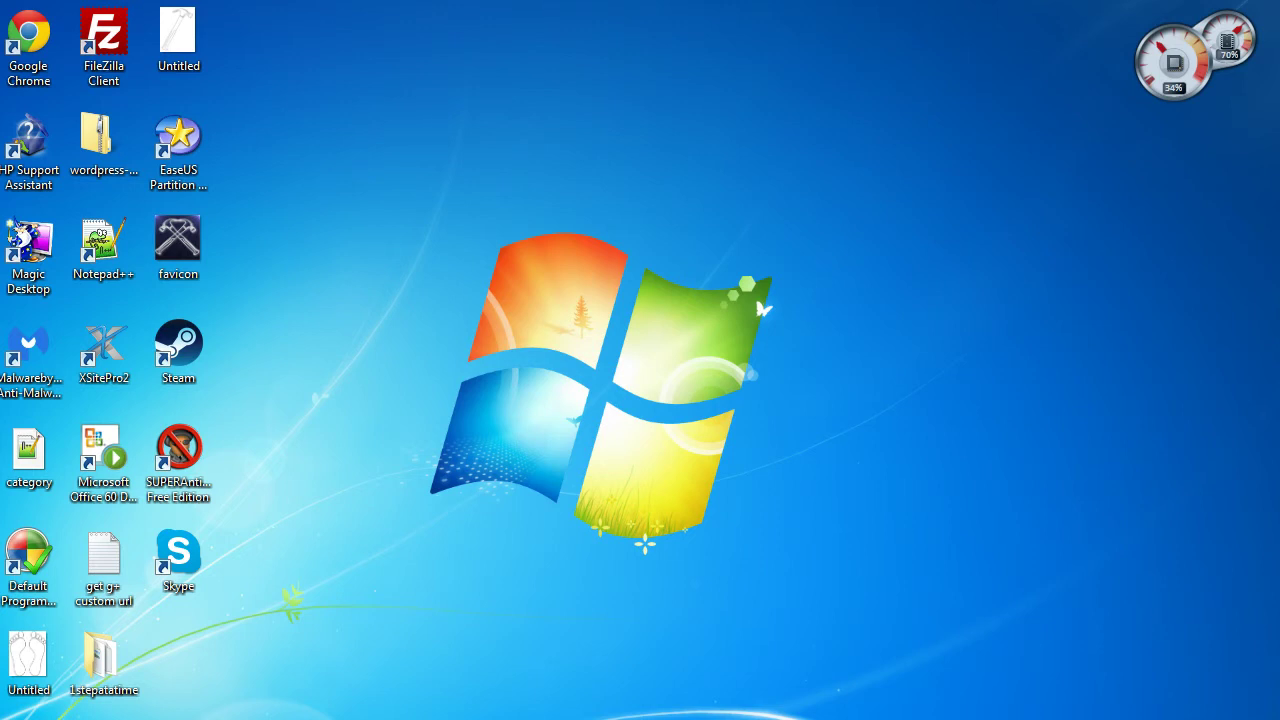
Step: Open Computer in Explorer and review the EXT-DRIVE (G:) drive's properties
{"action": "key", "text": "super+e"}
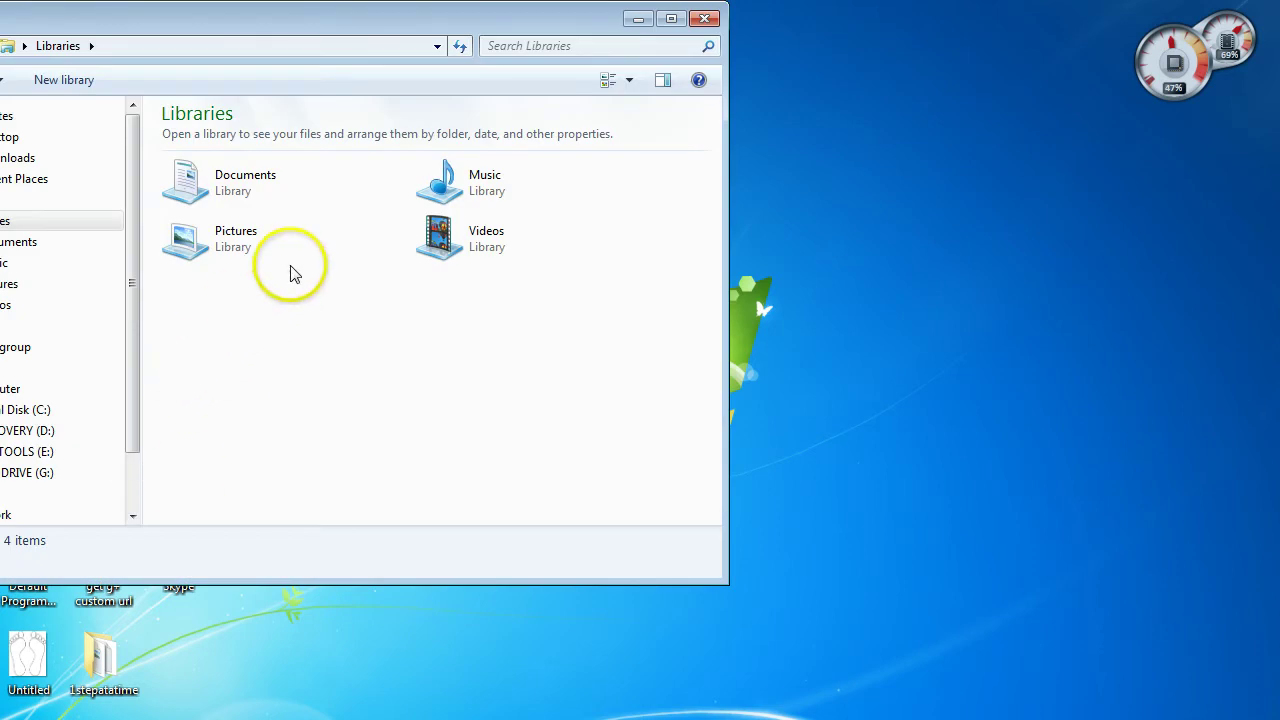
{"action": "left_click", "coordinate": [18, 391]}
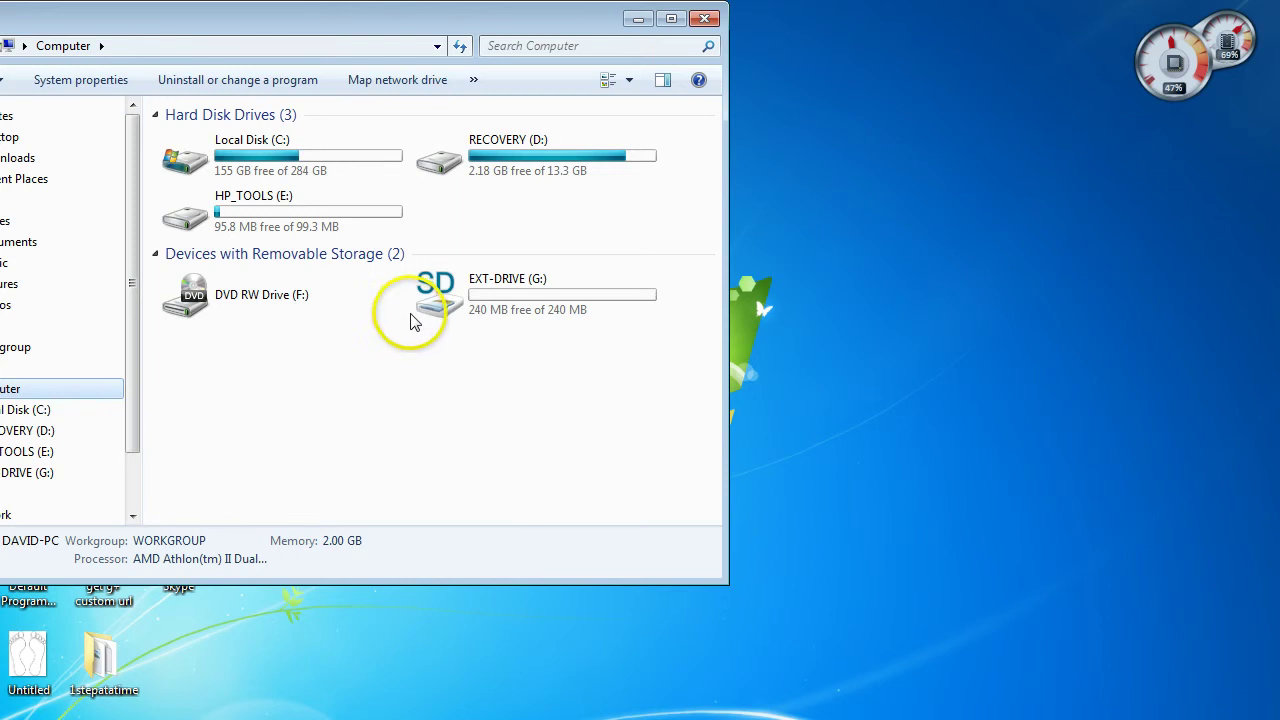
{"action": "left_click", "coordinate": [494, 301]}
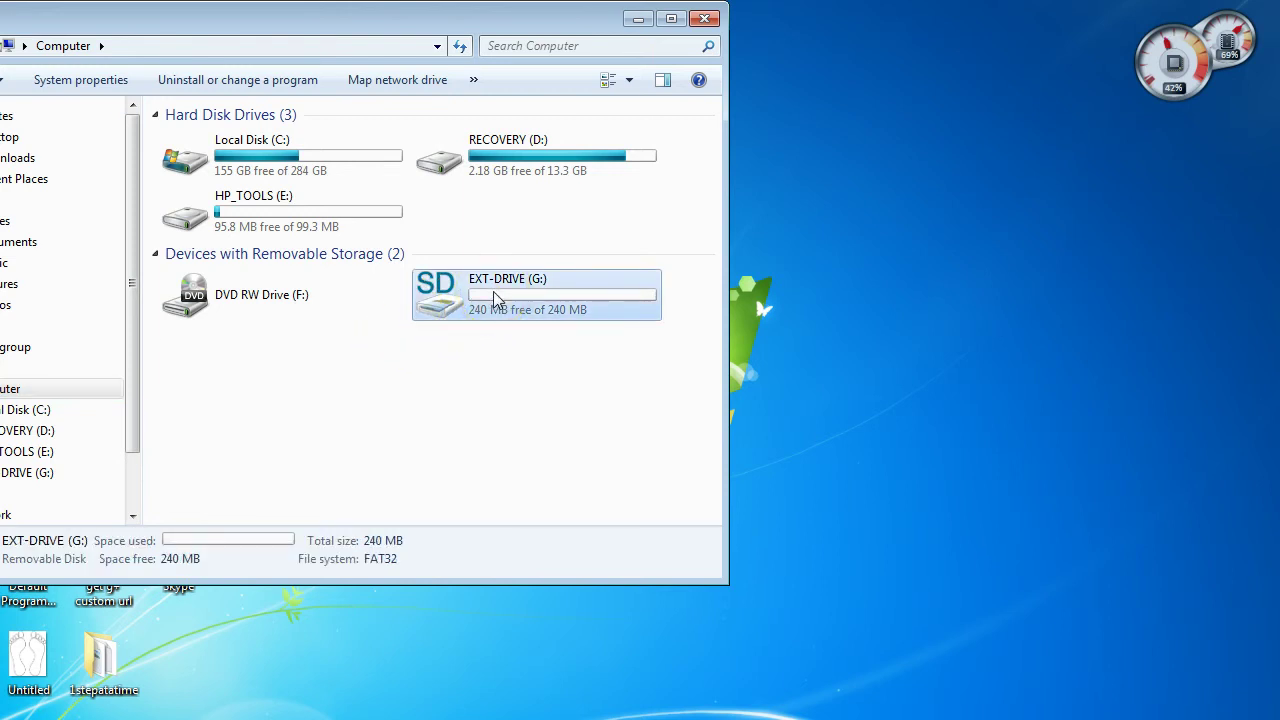
{"action": "right_click", "coordinate": [493, 291]}
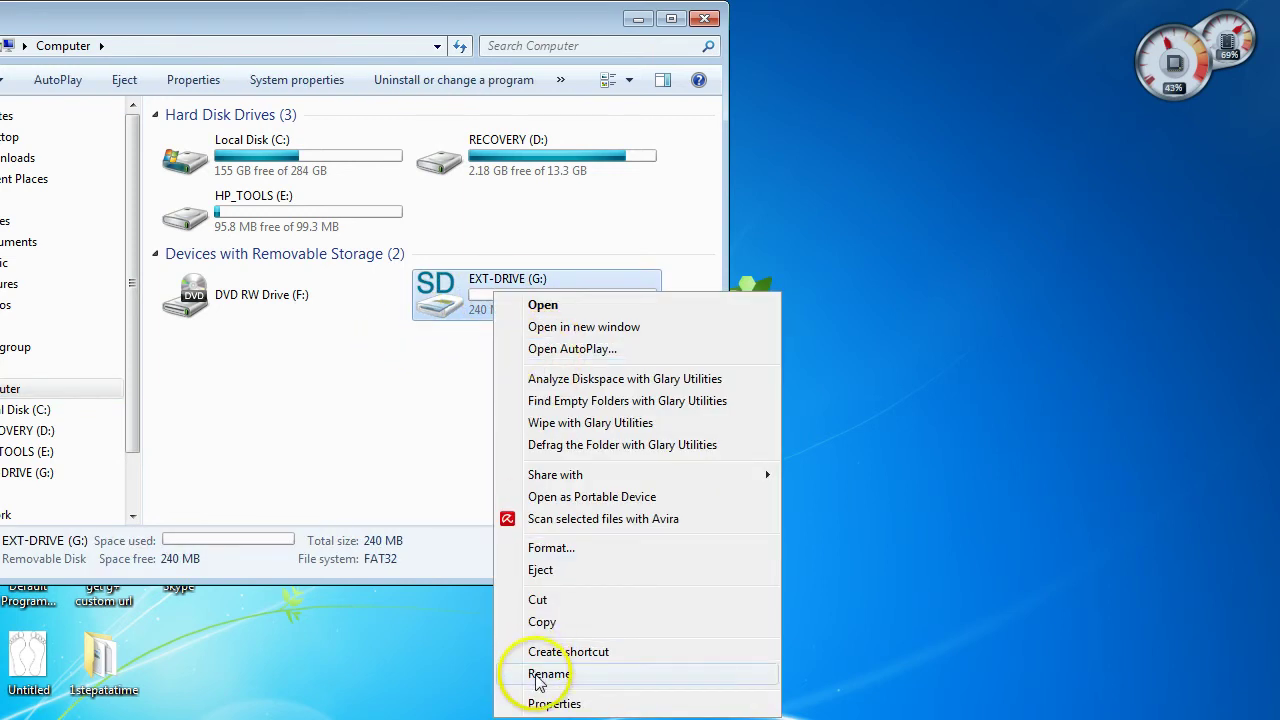
{"action": "left_click", "coordinate": [560, 703]}
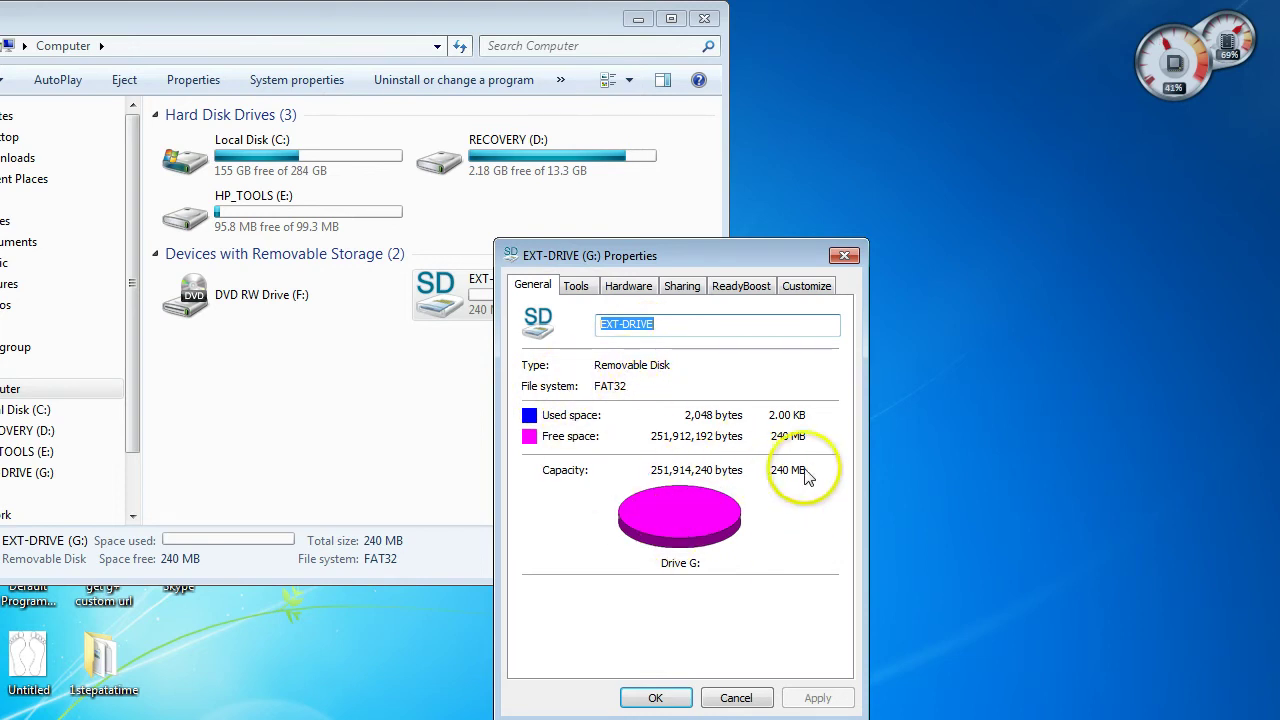
{"action": "left_click", "coordinate": [657, 698]}
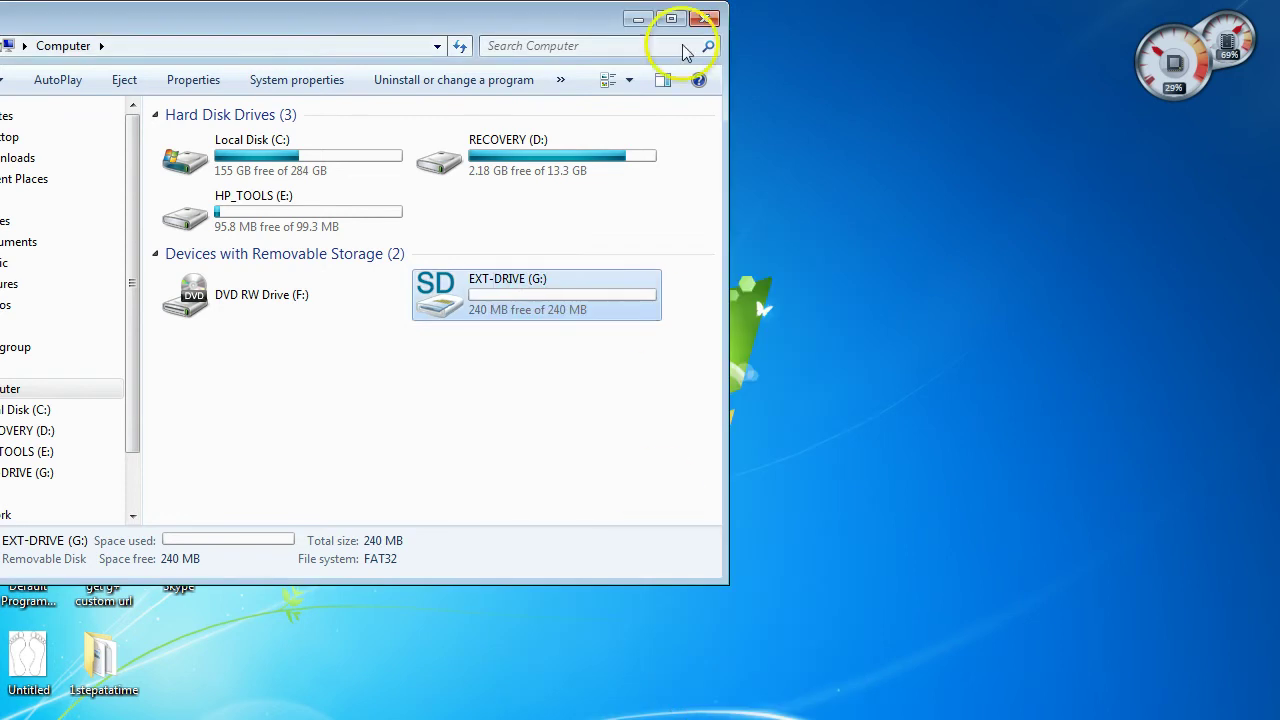
Step: Close the Computer window and safely eject the Generic- Multi-Card USB Device
{"action": "left_click", "coordinate": [704, 18]}
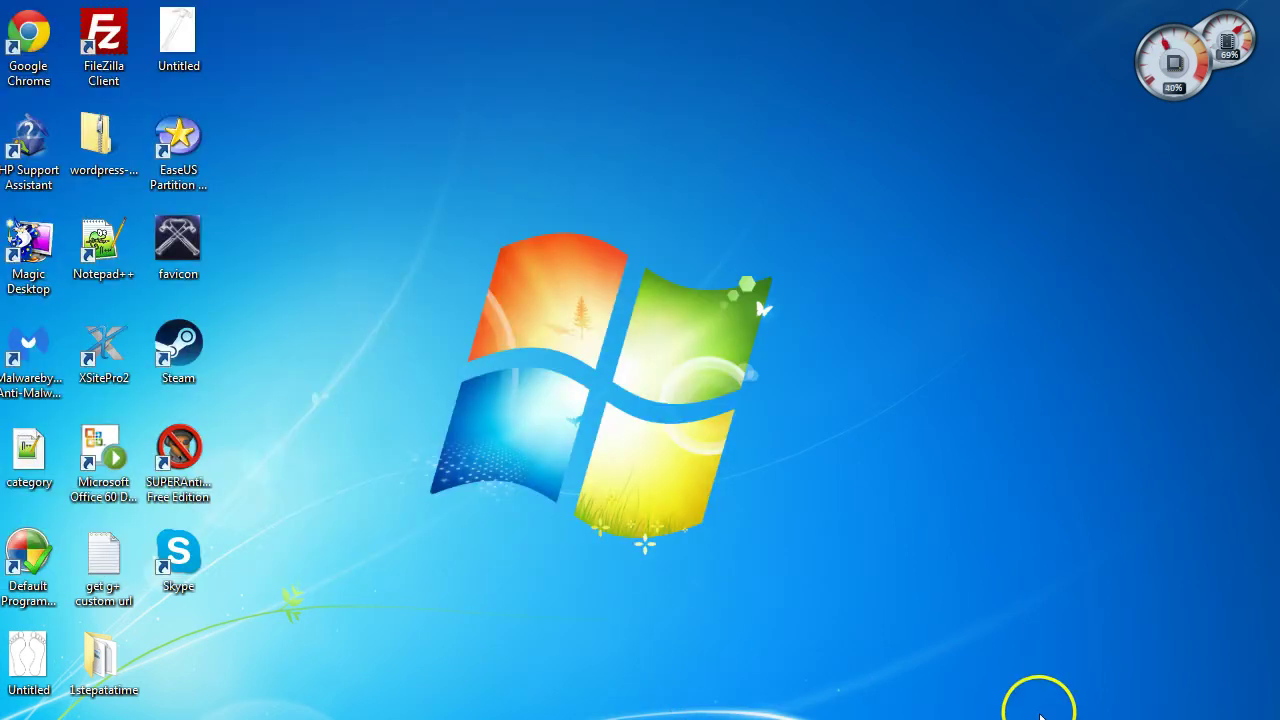
{"action": "left_click", "coordinate": [1076, 719]}
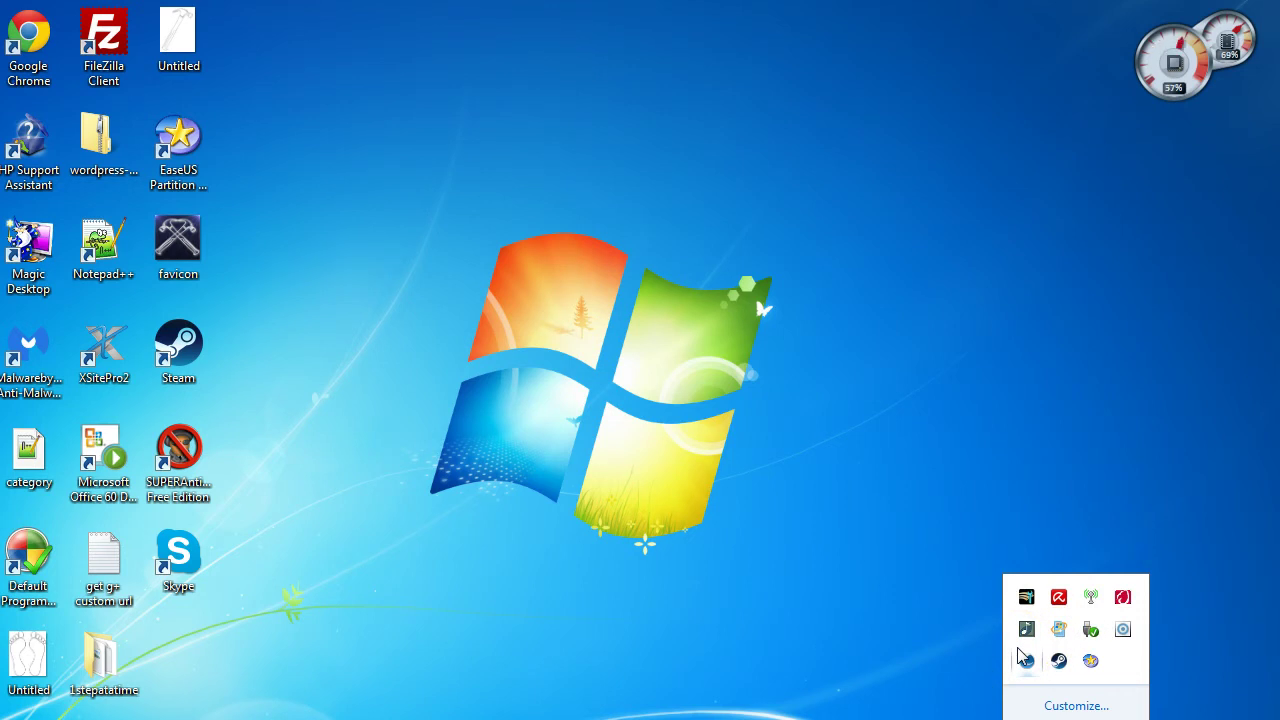
{"action": "left_click", "coordinate": [1020, 652]}
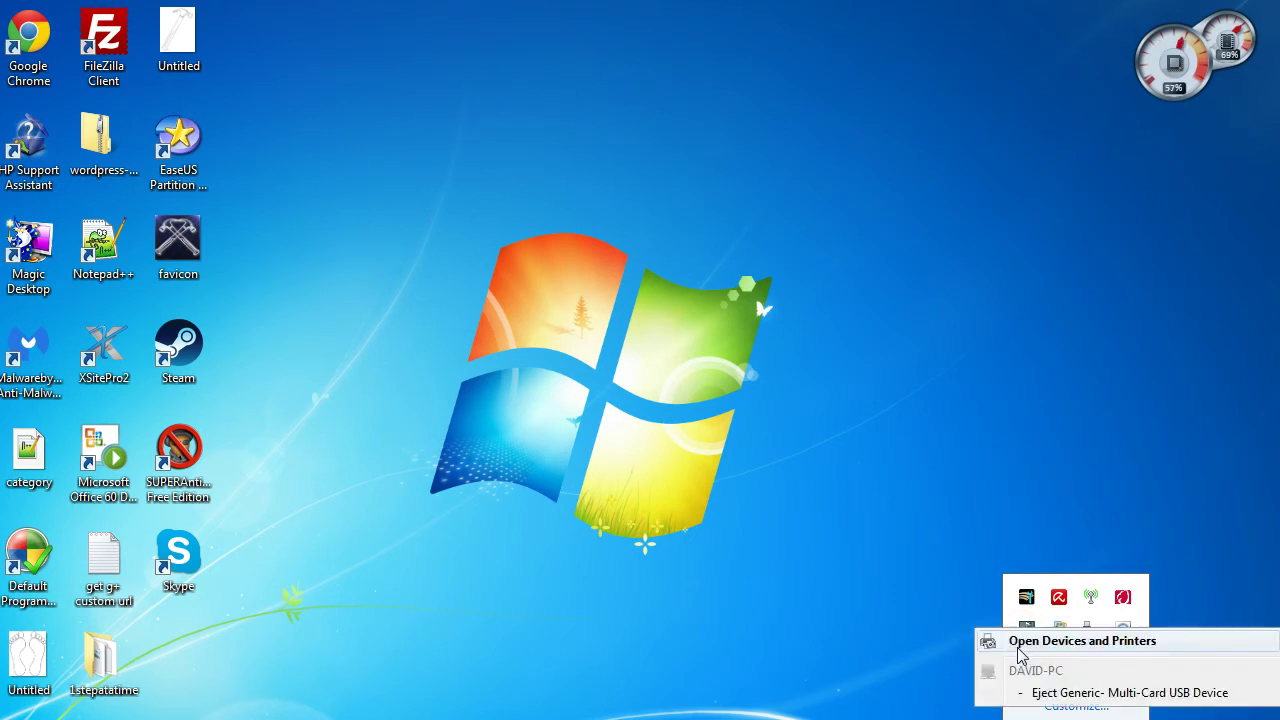
{"action": "left_click", "coordinate": [1064, 692]}
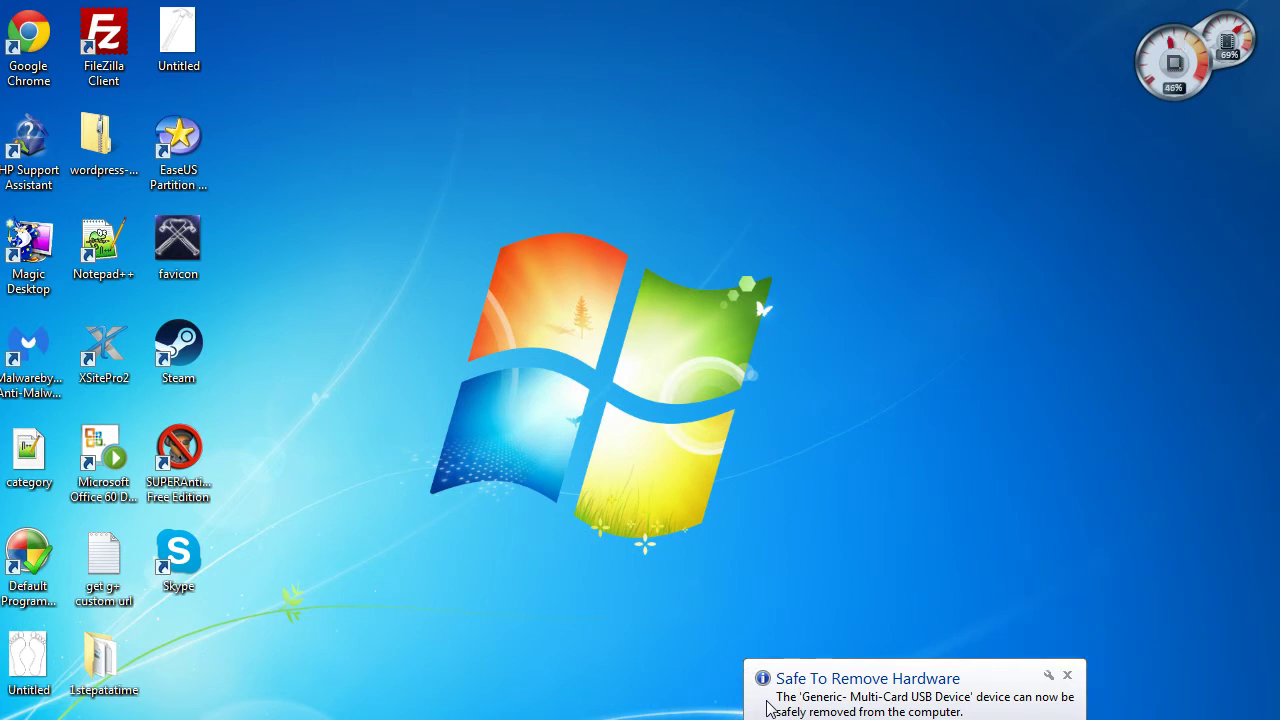
{"action": "left_click", "coordinate": [768, 707]}
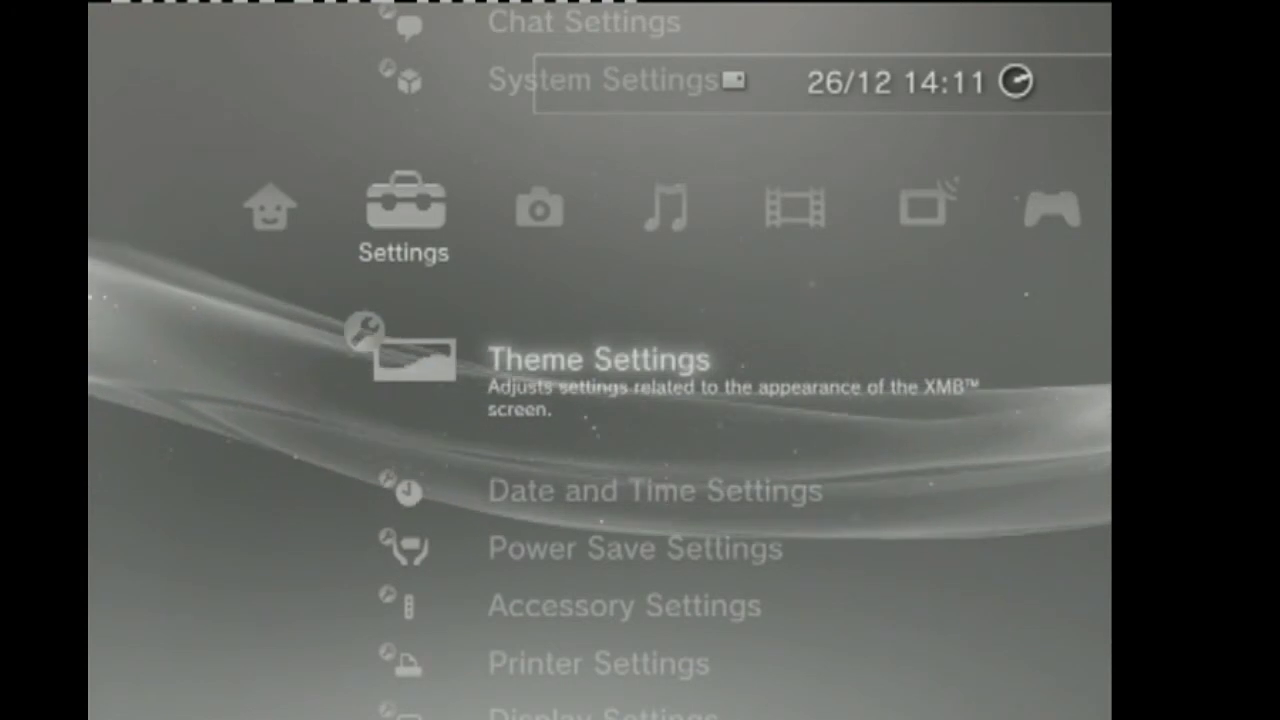
Step: Navigate the PS3 Settings column down to Display Settings and open it
{"action": "key", "text": "Up"}
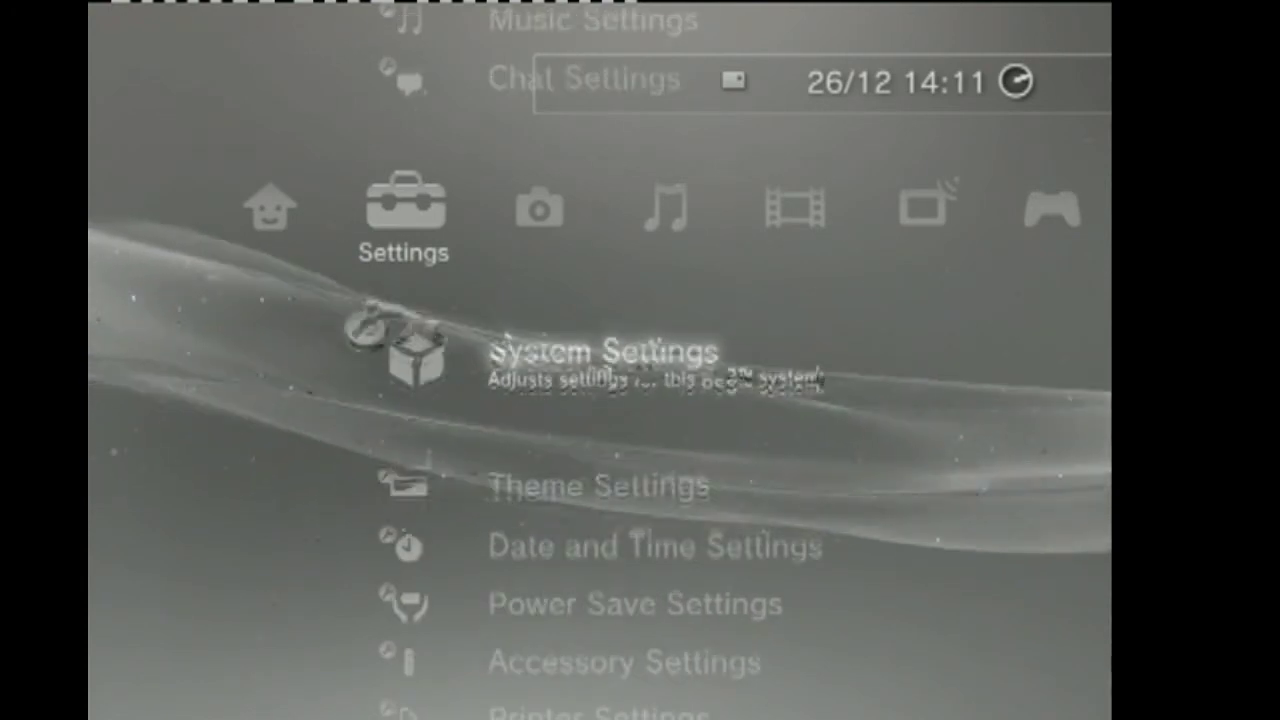
{"action": "key", "text": "Up"}
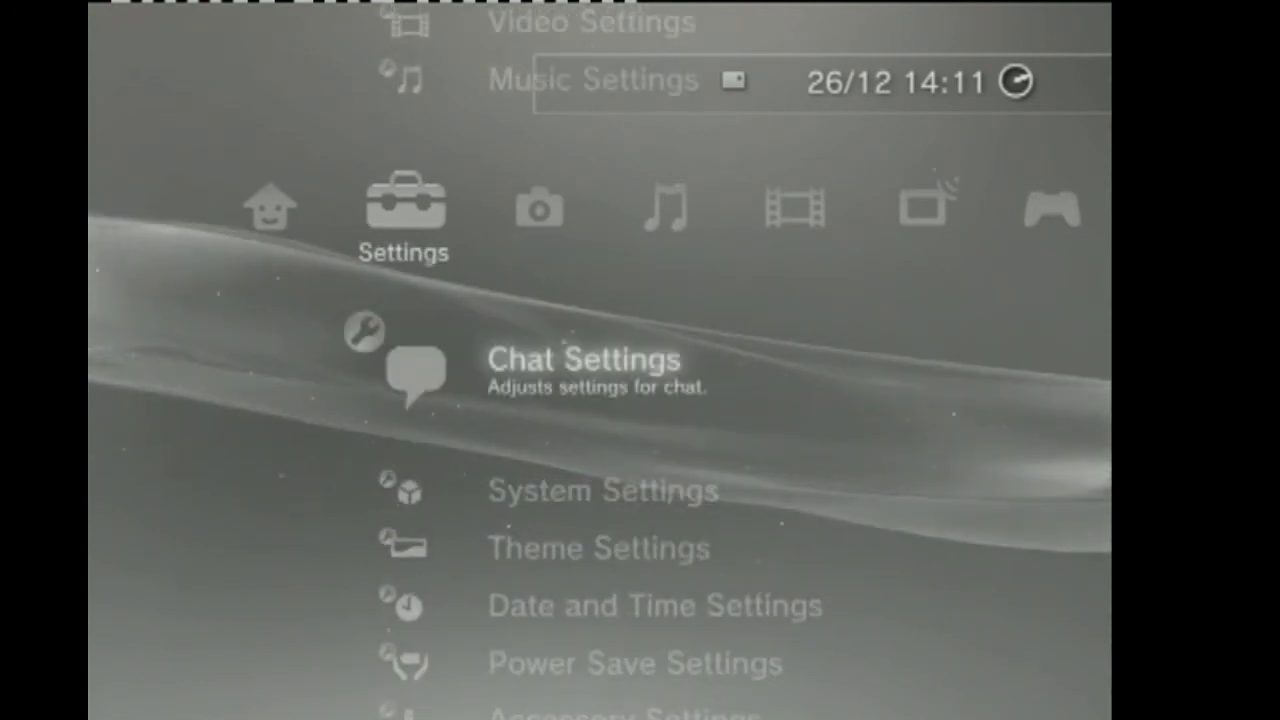
{"action": "key", "text": "Up"}
{"action": "key", "text": "Left"}
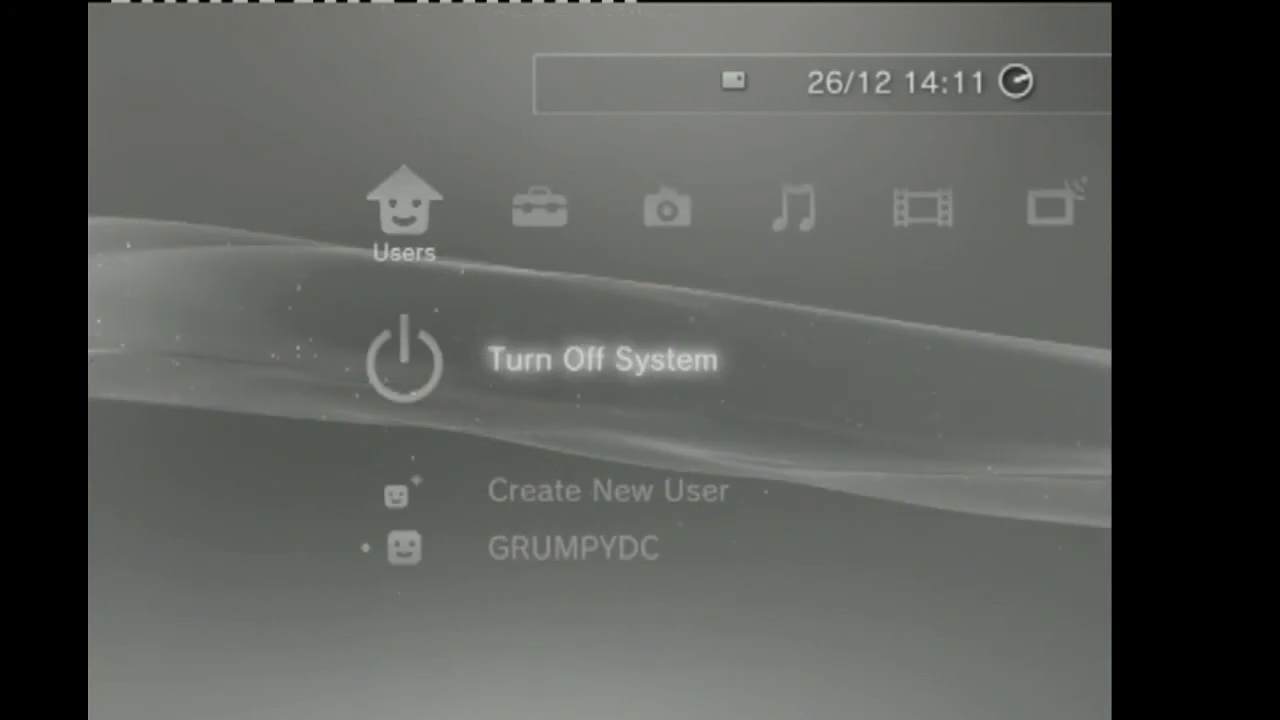
{"action": "key", "text": "Right"}
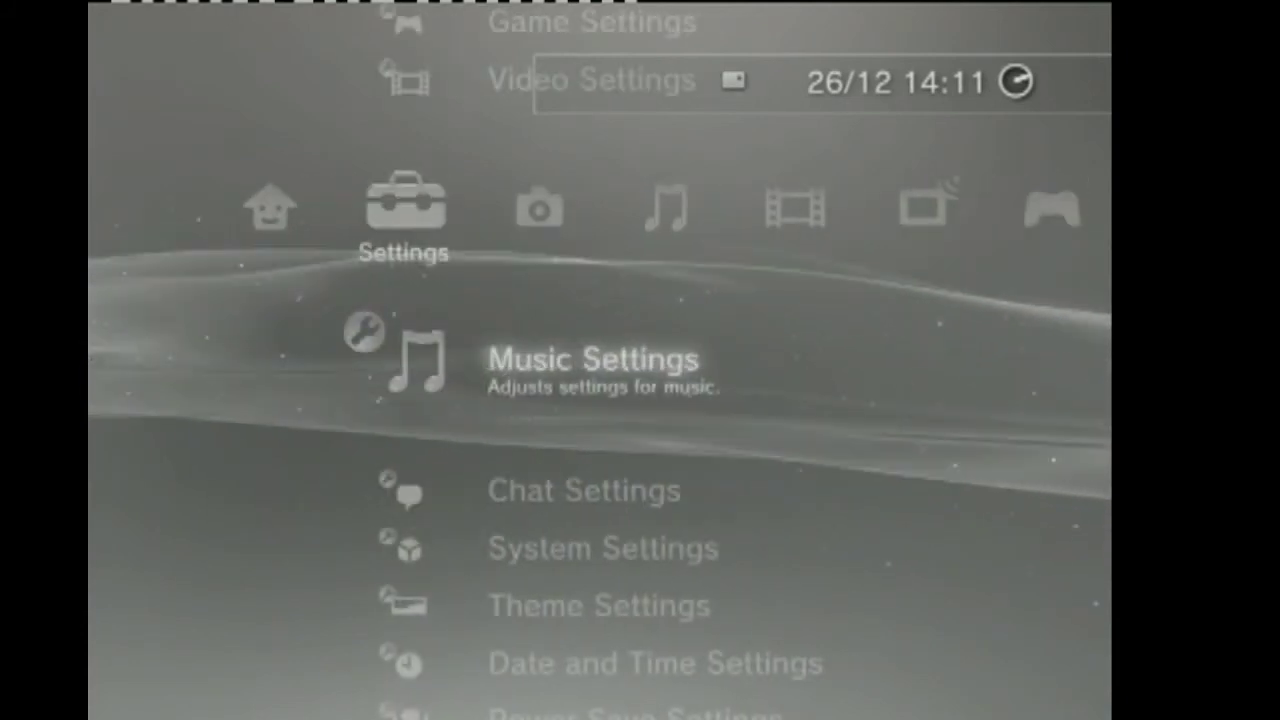
{"action": "key", "text": "Down"}
{"action": "key", "text": "Down"}
{"action": "key", "text": "Down"}
{"action": "key", "text": "Down"}
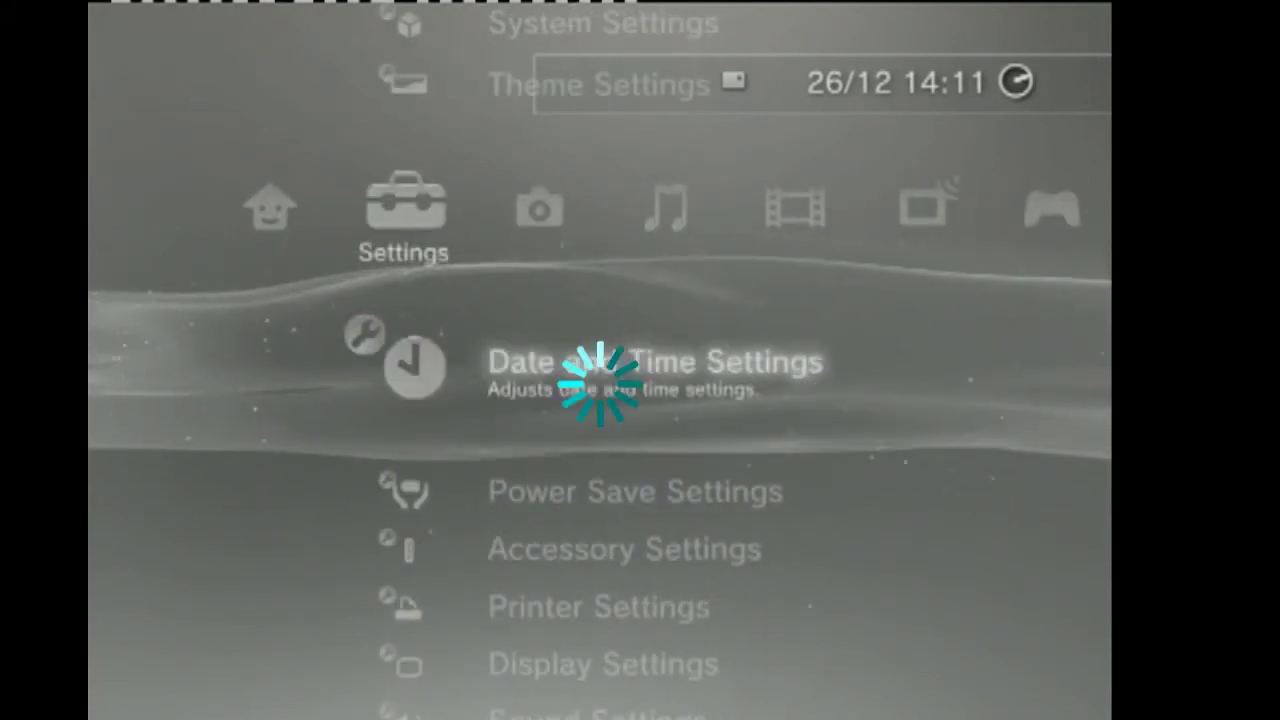
{"action": "key", "text": "Down"}
{"action": "key", "text": "Down"}
{"action": "key", "text": "Down"}
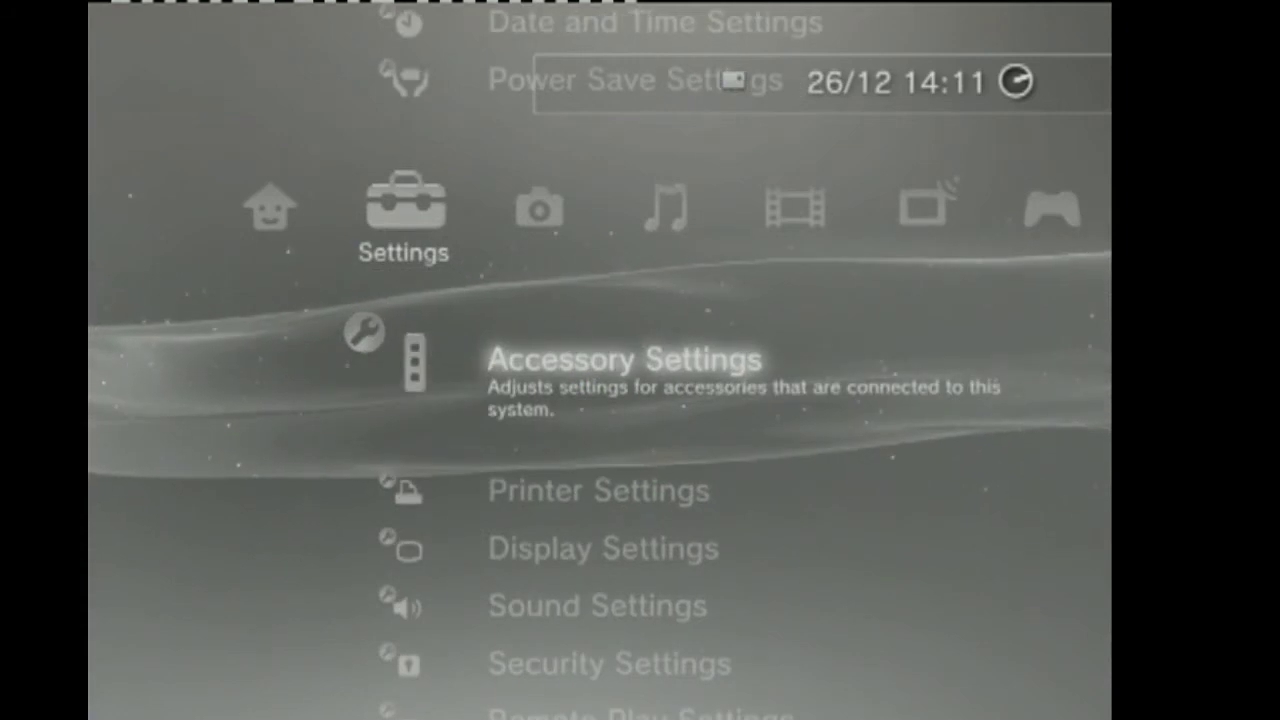
{"action": "key", "text": "Down"}
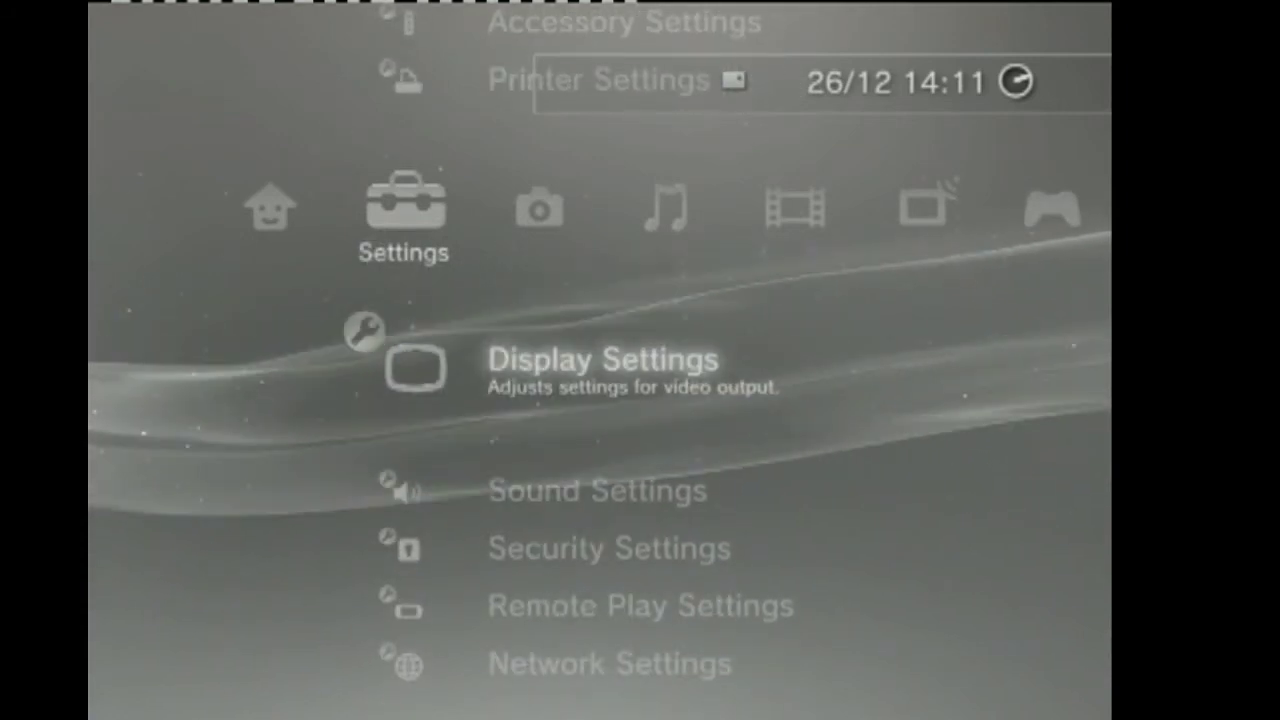
{"action": "key", "text": "Return"}
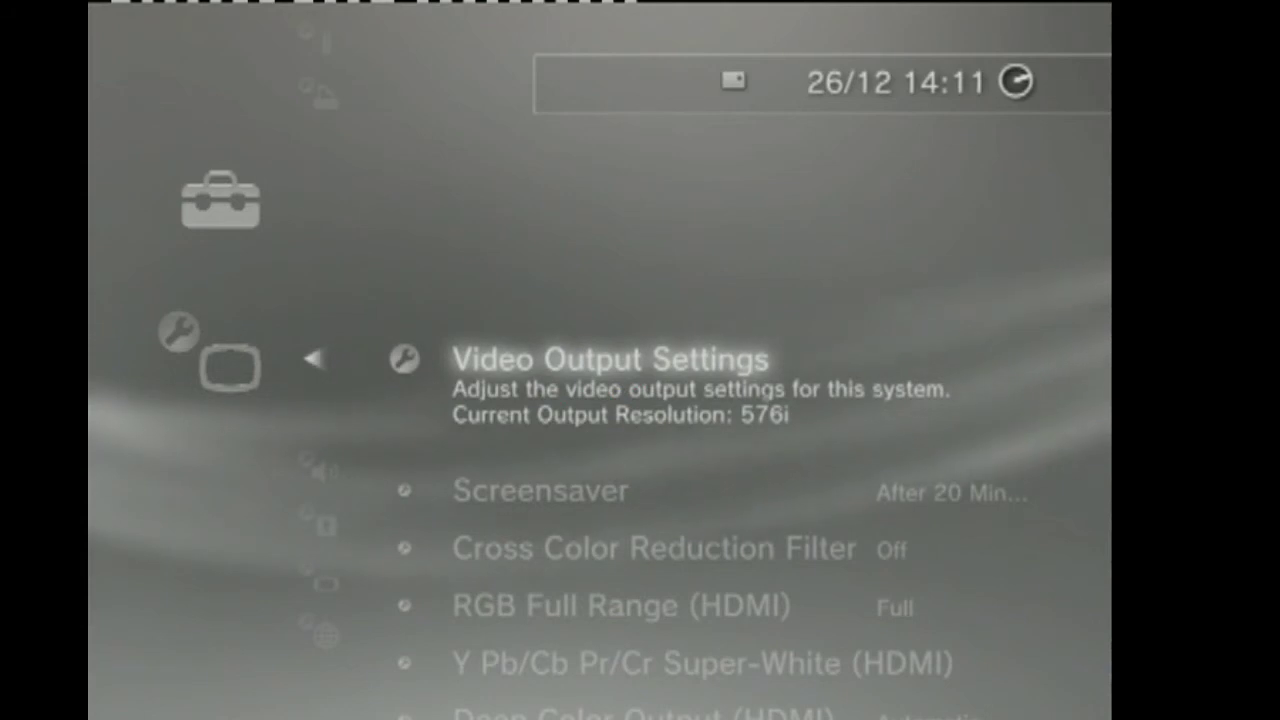
Step: In Video Output Settings, choose the AV MULTI / SCART connector with Y Pb/Cb Pr/Cr signal
{"action": "key", "text": "Return"}
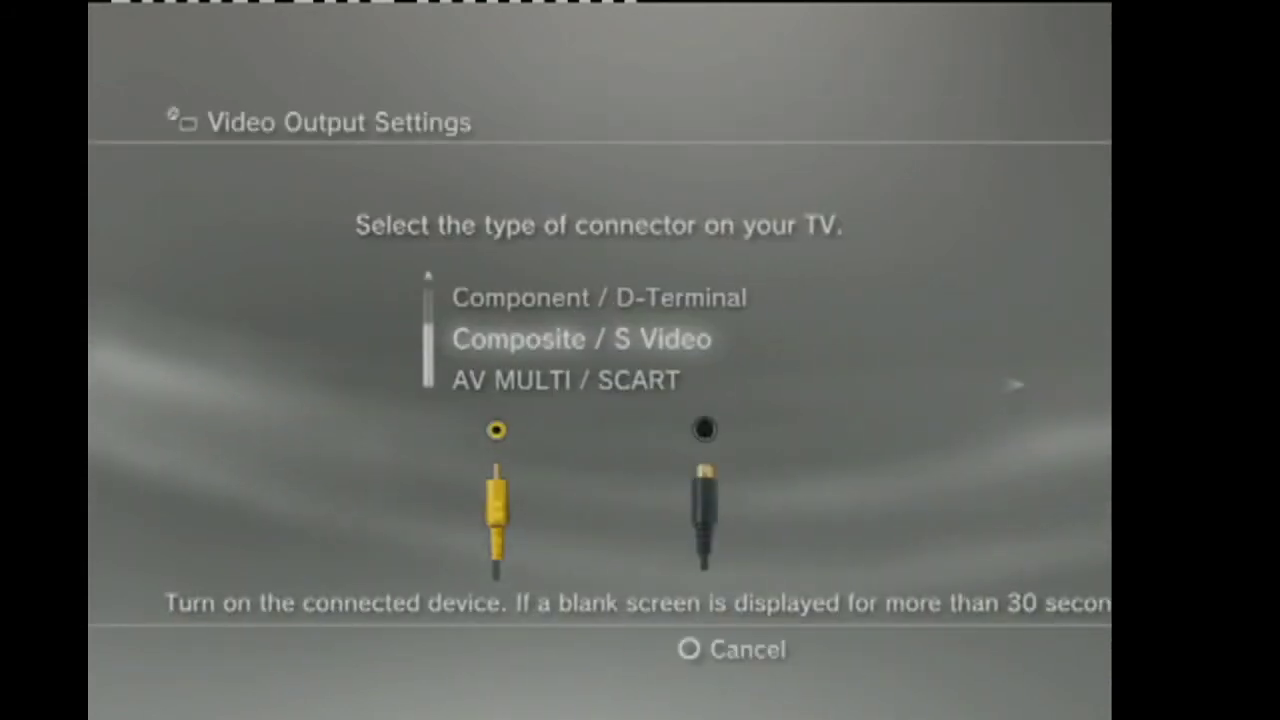
{"action": "key", "text": "Down"}
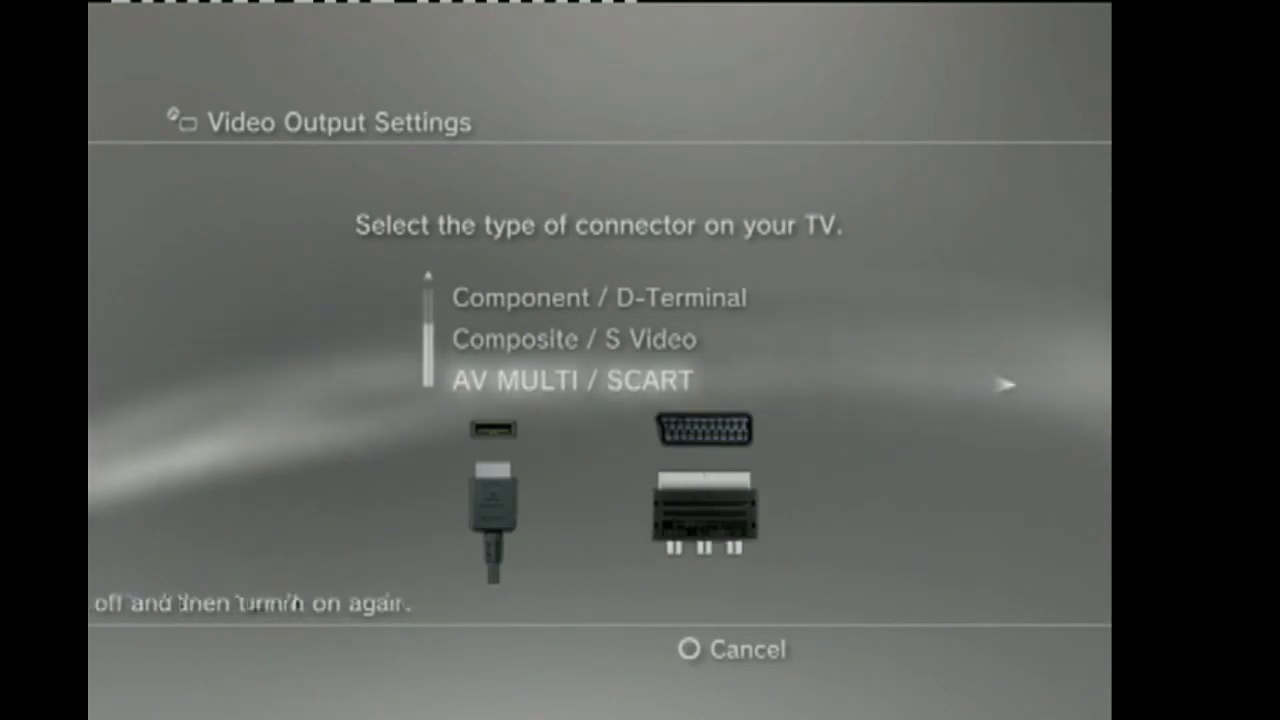
{"action": "key", "text": "Return"}
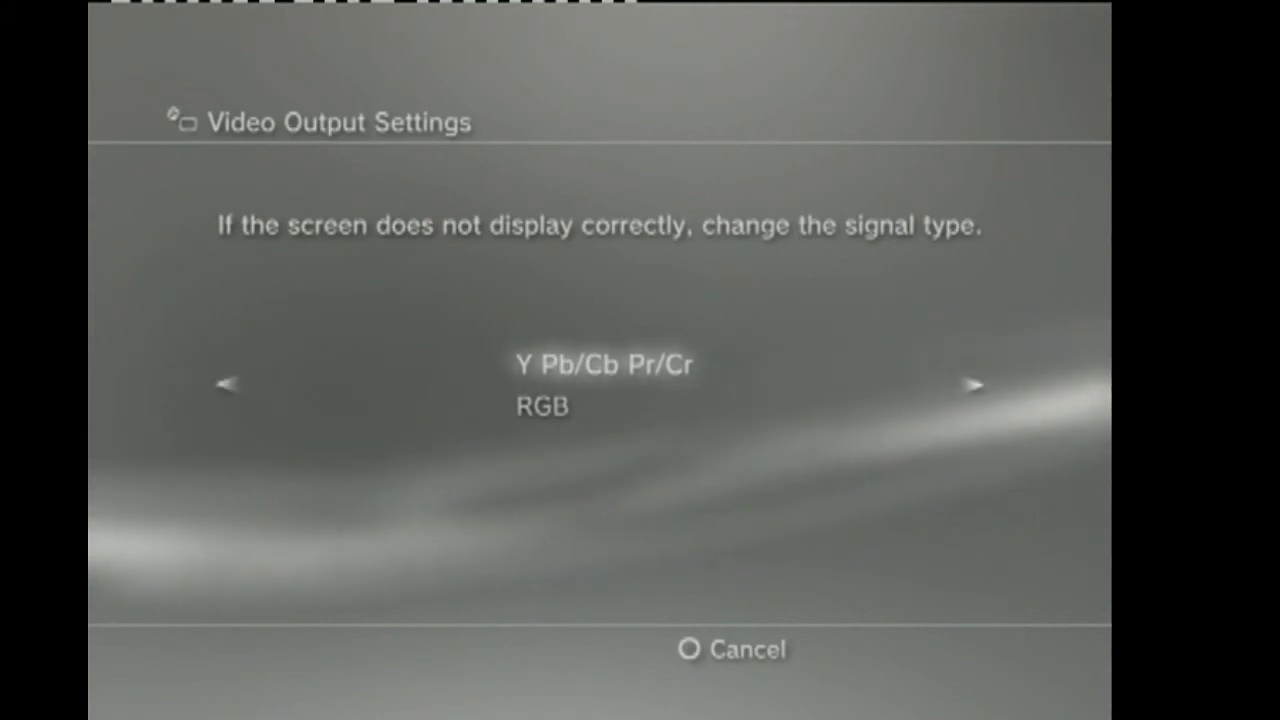
{"action": "key", "text": "Return"}
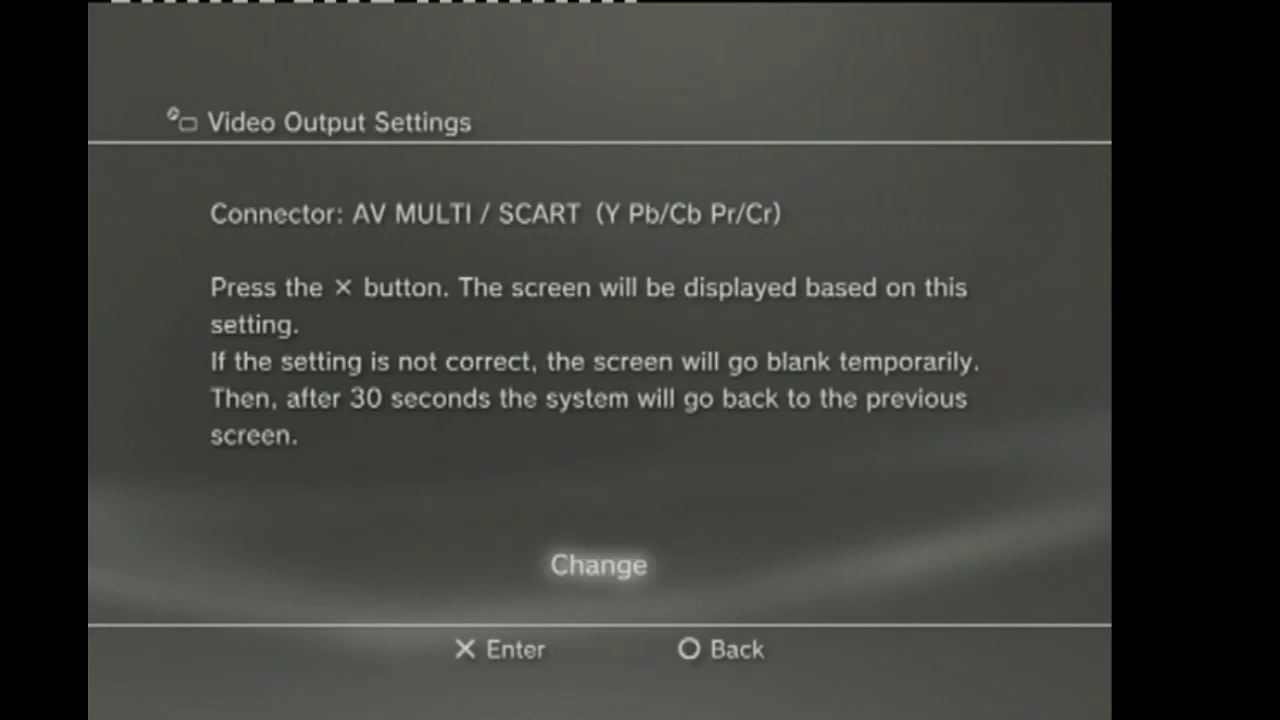
{"action": "key", "text": "Return"}
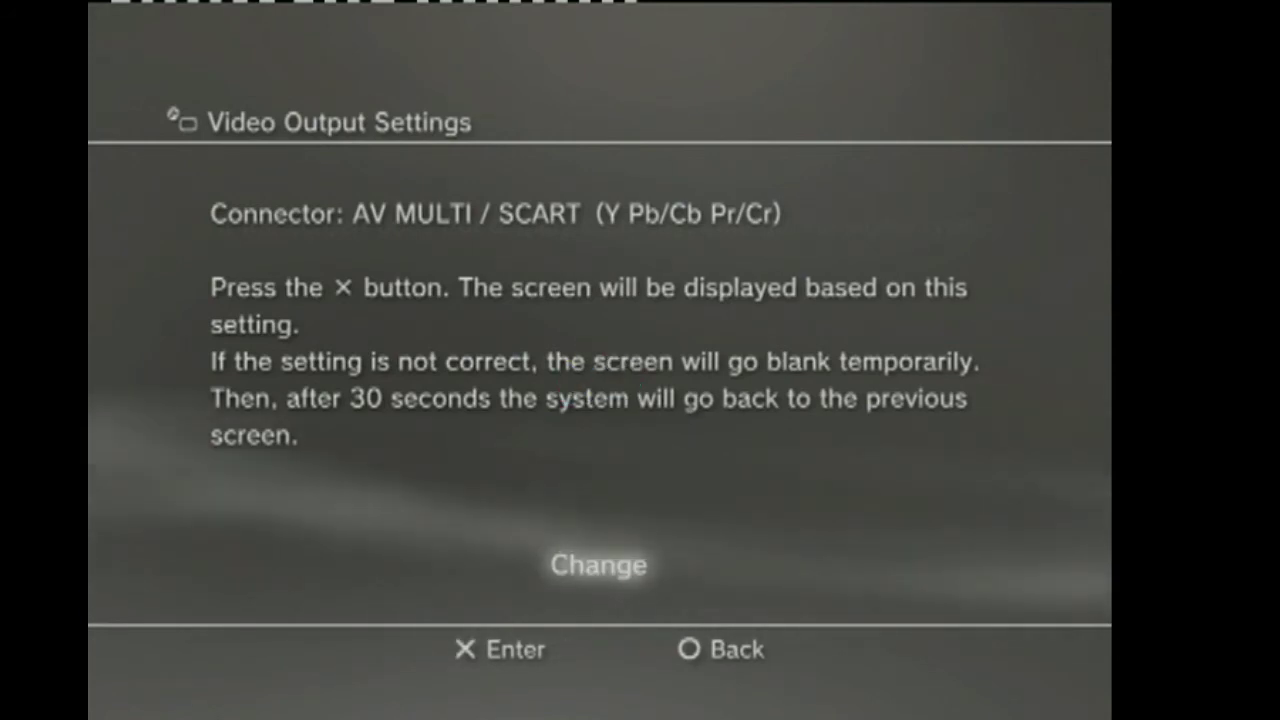
{"action": "key", "text": "Return"}
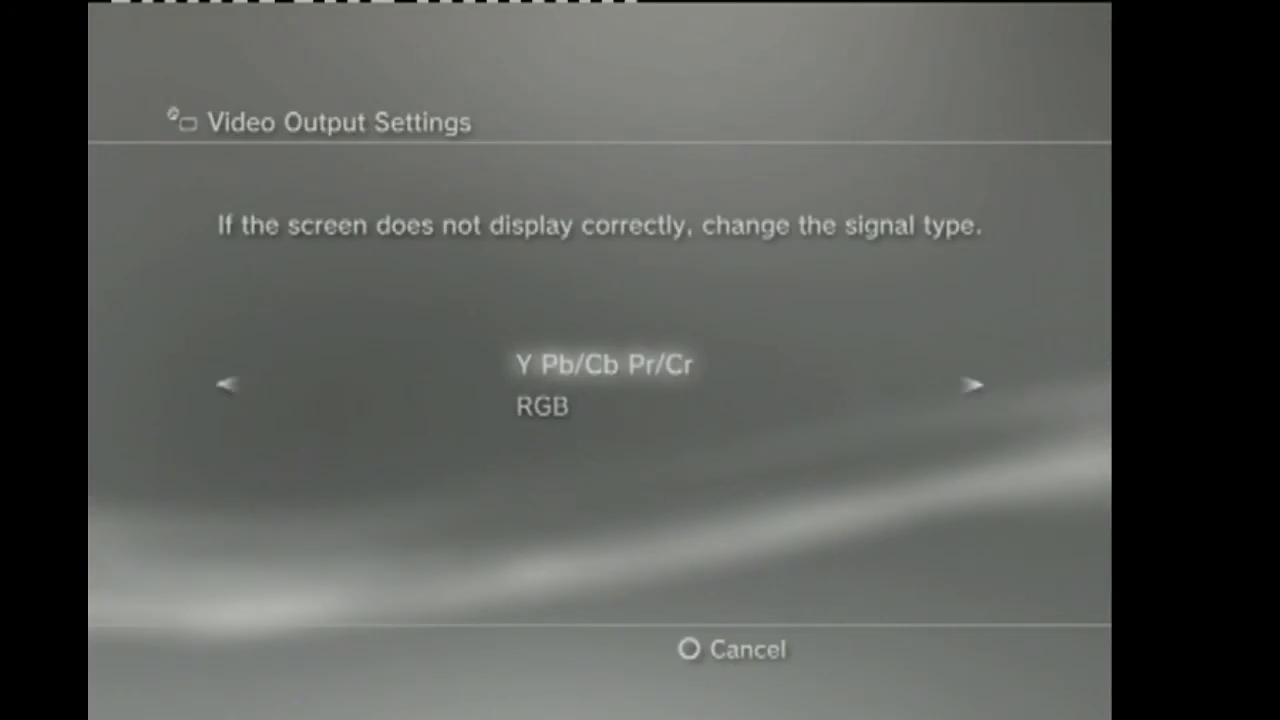
Step: Cancel the video output setup without saving and return to the Settings column
{"action": "key", "text": "Escape"}
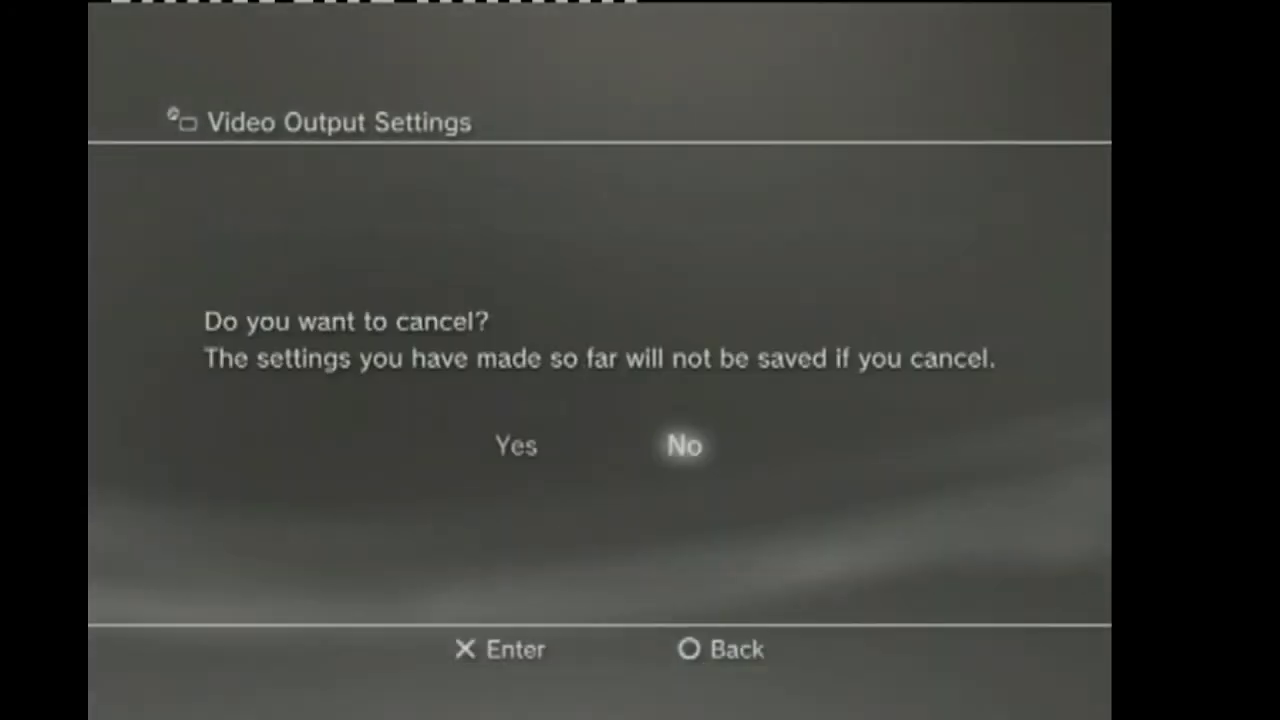
{"action": "key", "text": "Left"}
{"action": "key", "text": "Return"}
{"action": "key", "text": "Escape"}
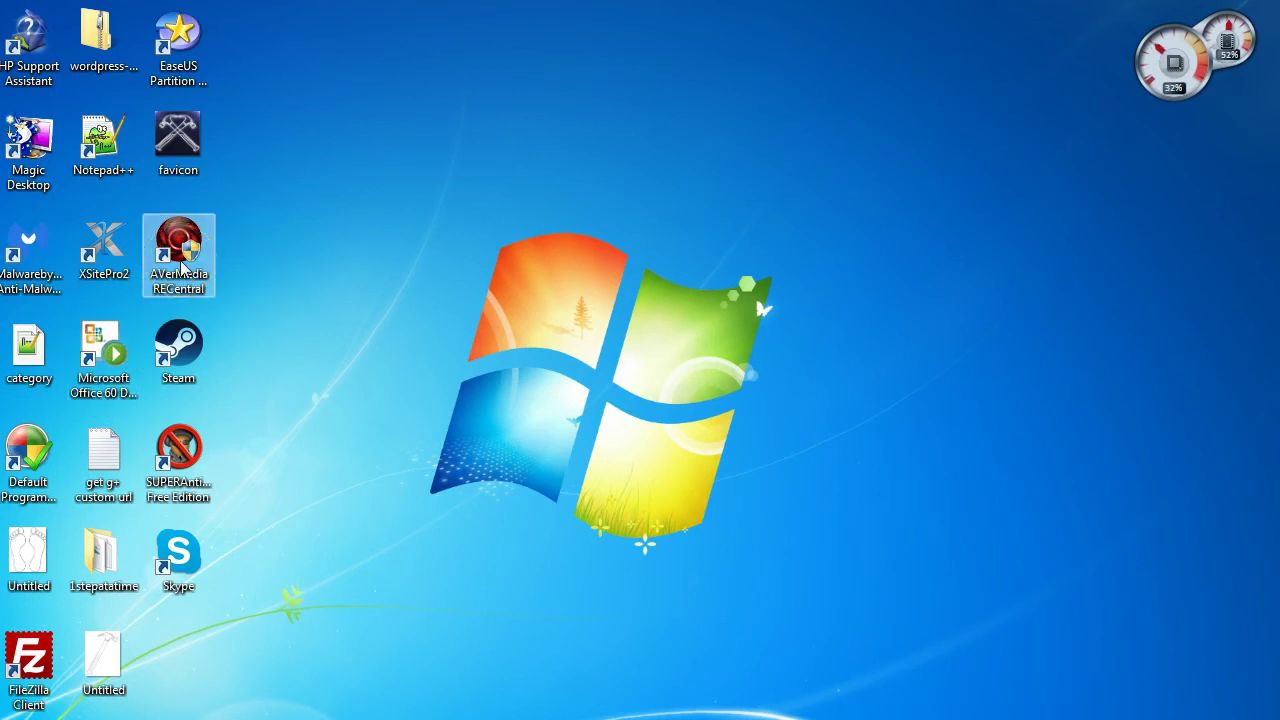
Step: Launch AVerMedia RECentral from the desktop and open the Advanced settings of the record wheel
{"action": "double_click", "coordinate": [181, 265]}
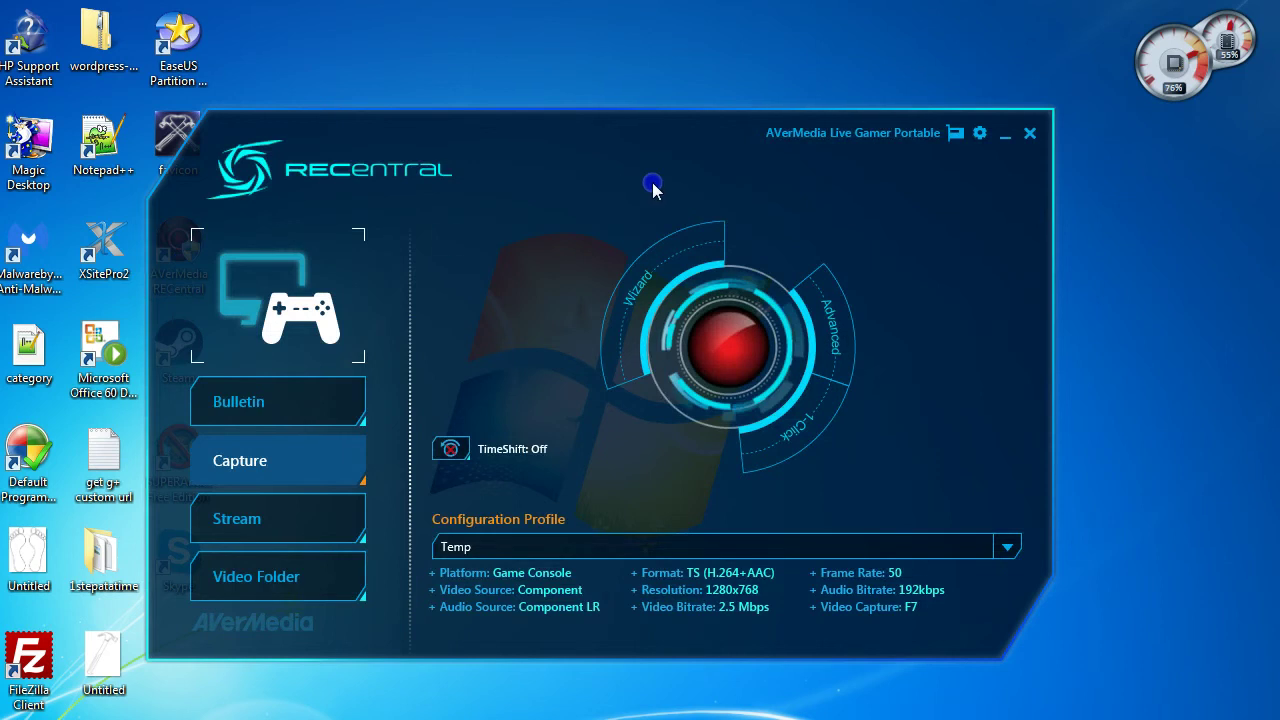
{"action": "left_click", "coordinate": [289, 406]}
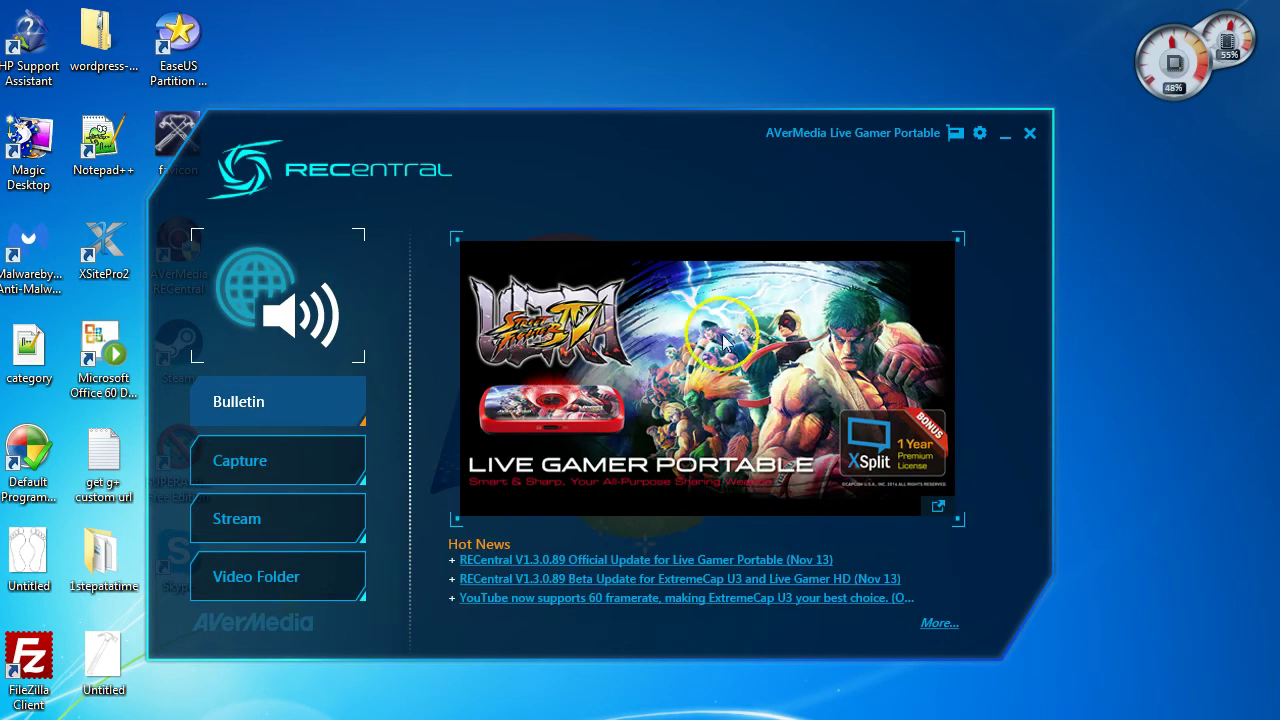
{"action": "left_click", "coordinate": [337, 457]}
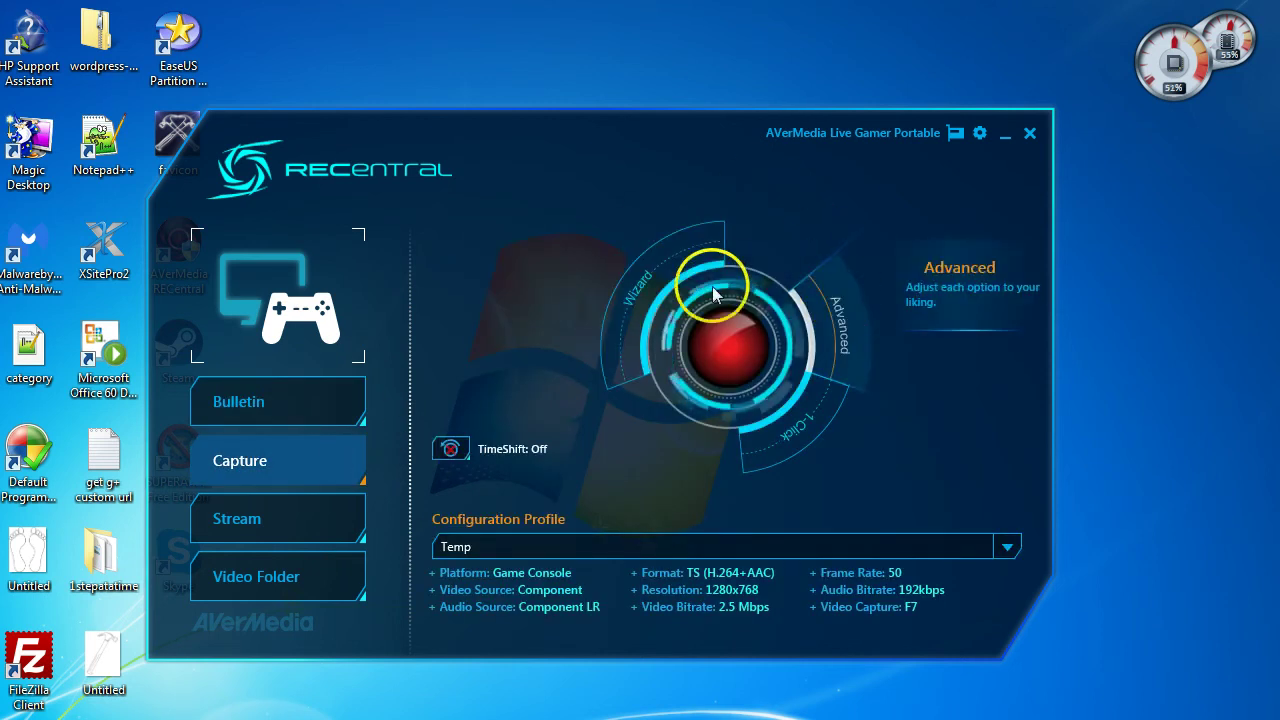
{"action": "left_click", "coordinate": [832, 328]}
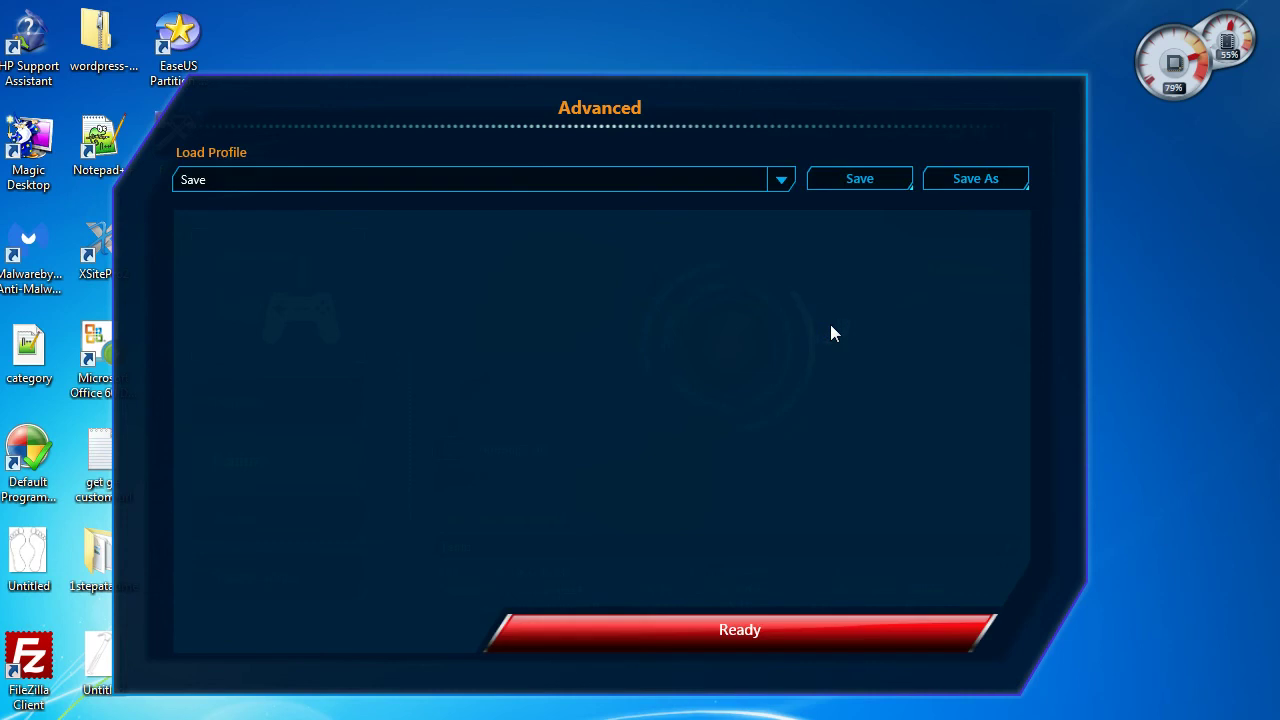
{"action": "left_click", "coordinate": [780, 180]}
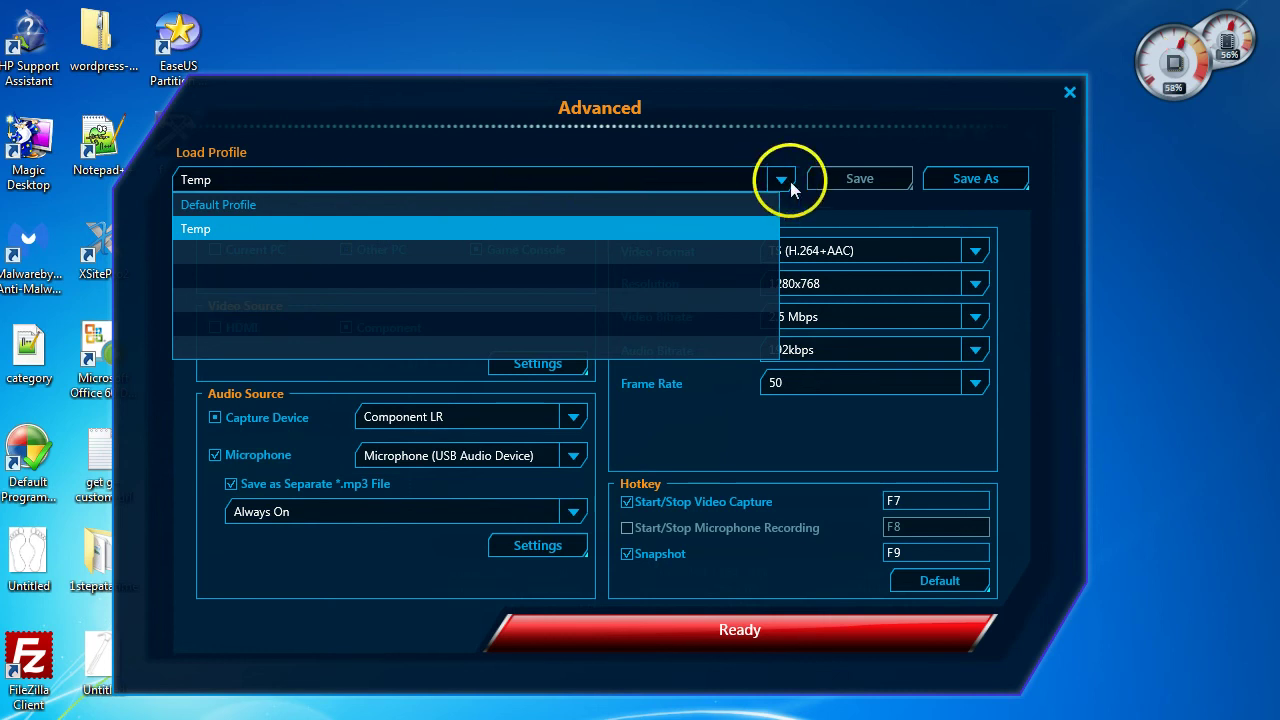
{"action": "left_click", "coordinate": [601, 233]}
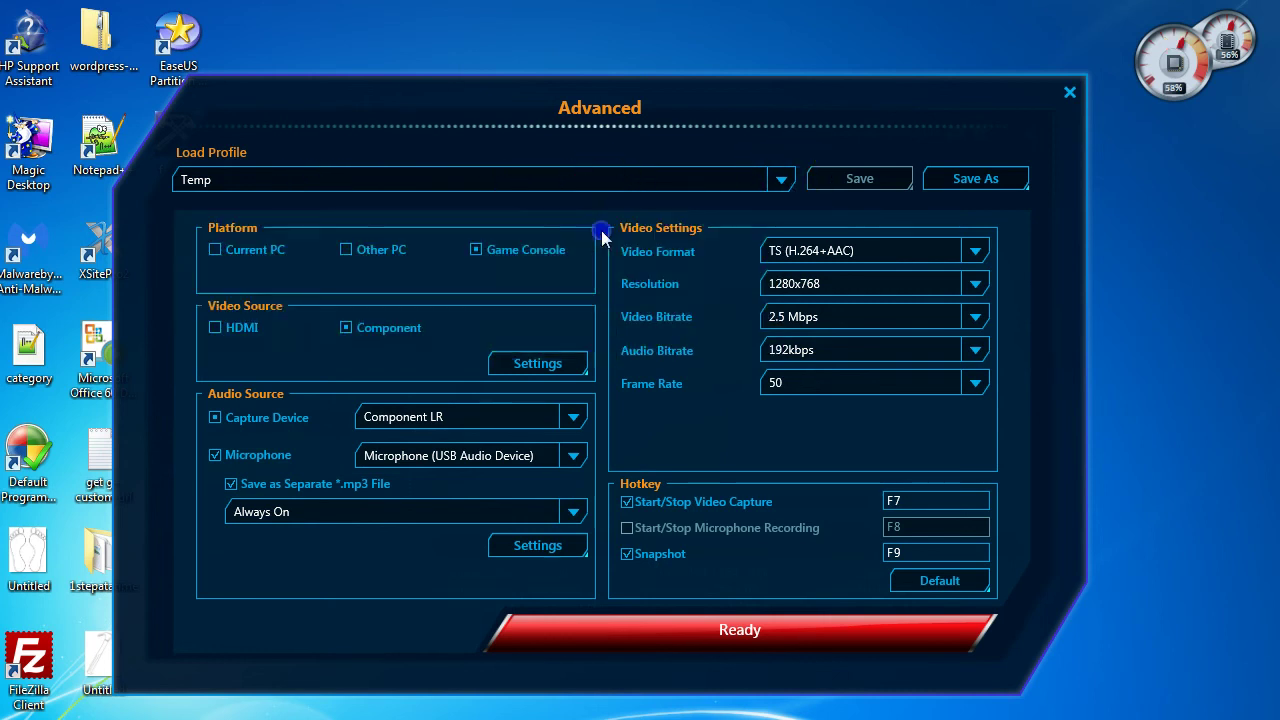
{"action": "left_click", "coordinate": [344, 329]}
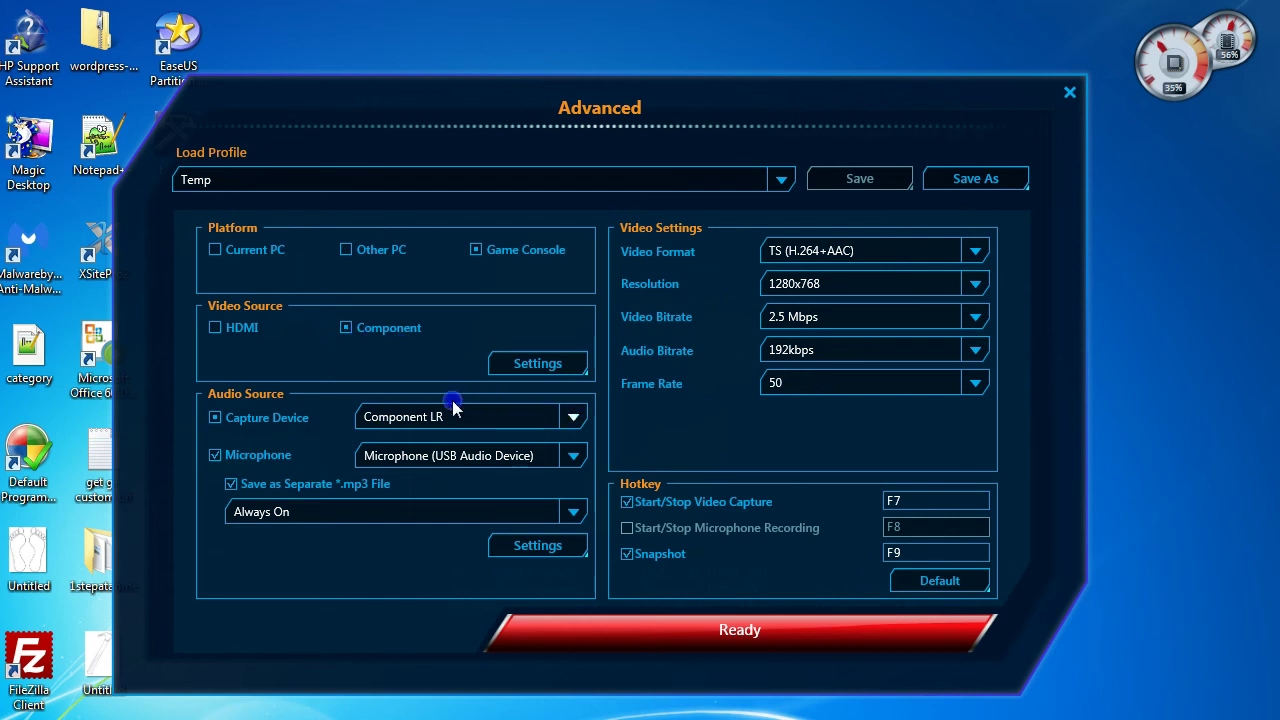
{"action": "left_click", "coordinate": [571, 418]}
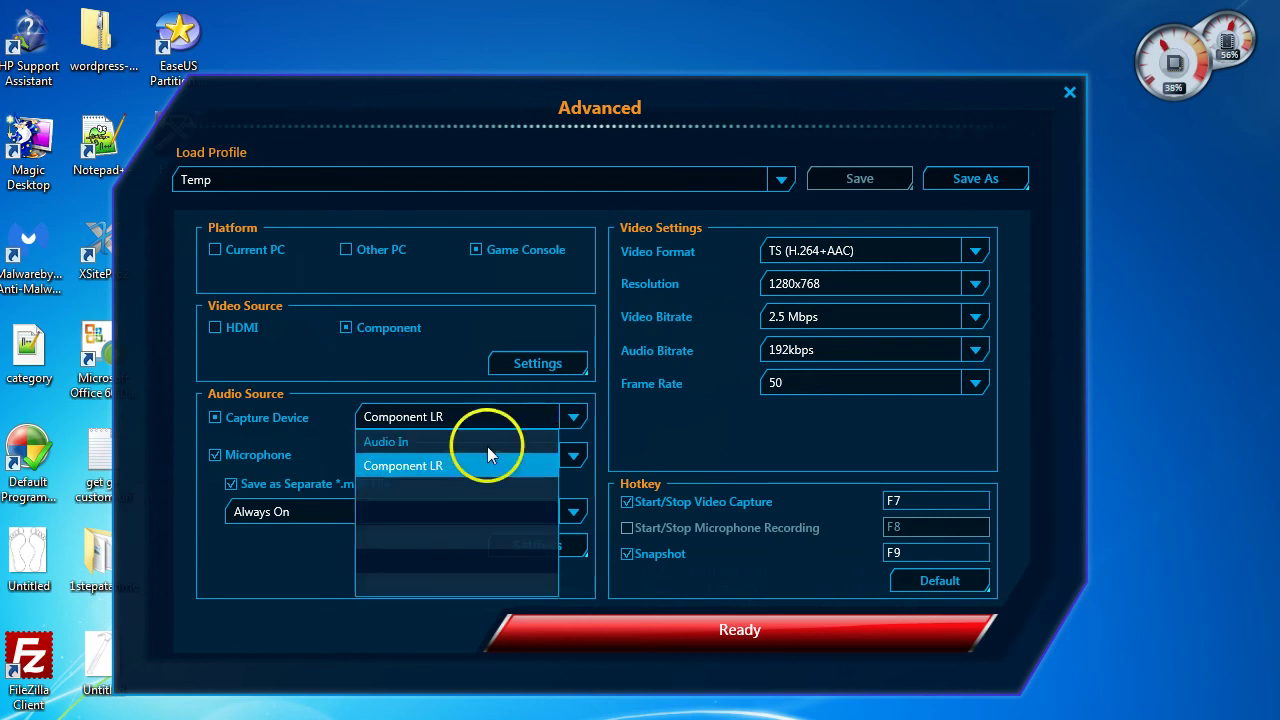
{"action": "left_click", "coordinate": [447, 469]}
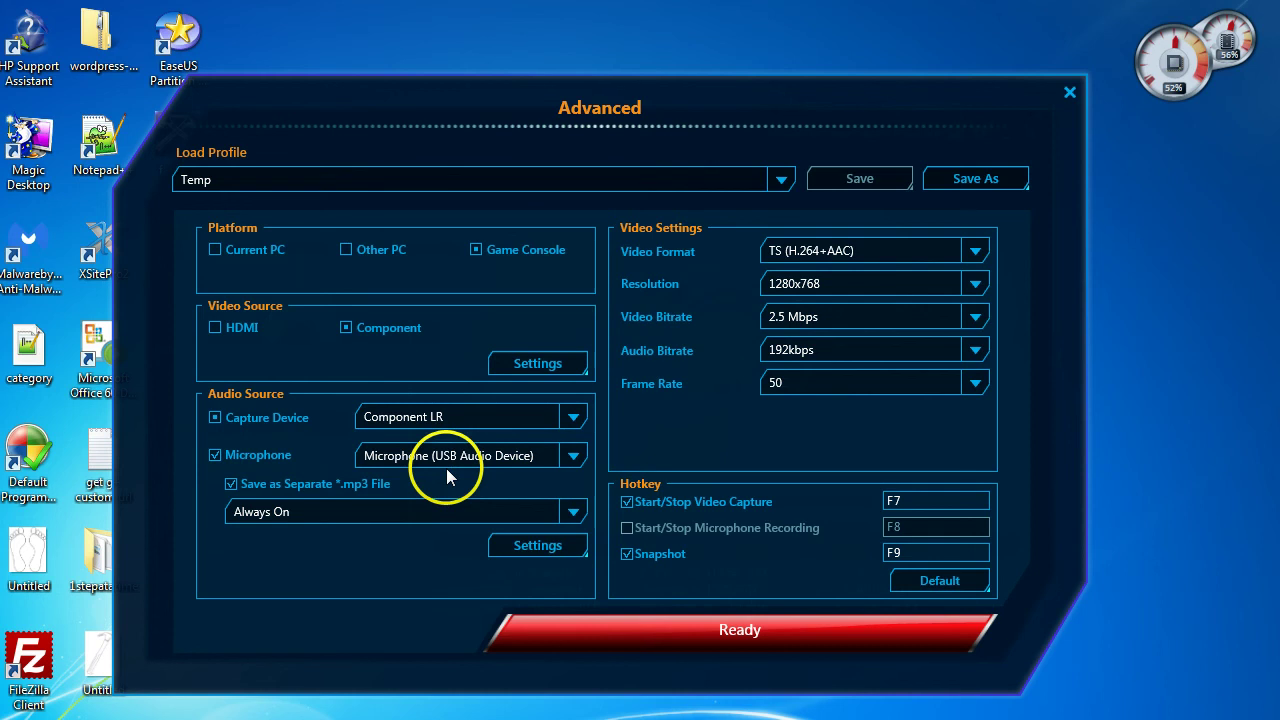
{"action": "left_click", "coordinate": [216, 456]}
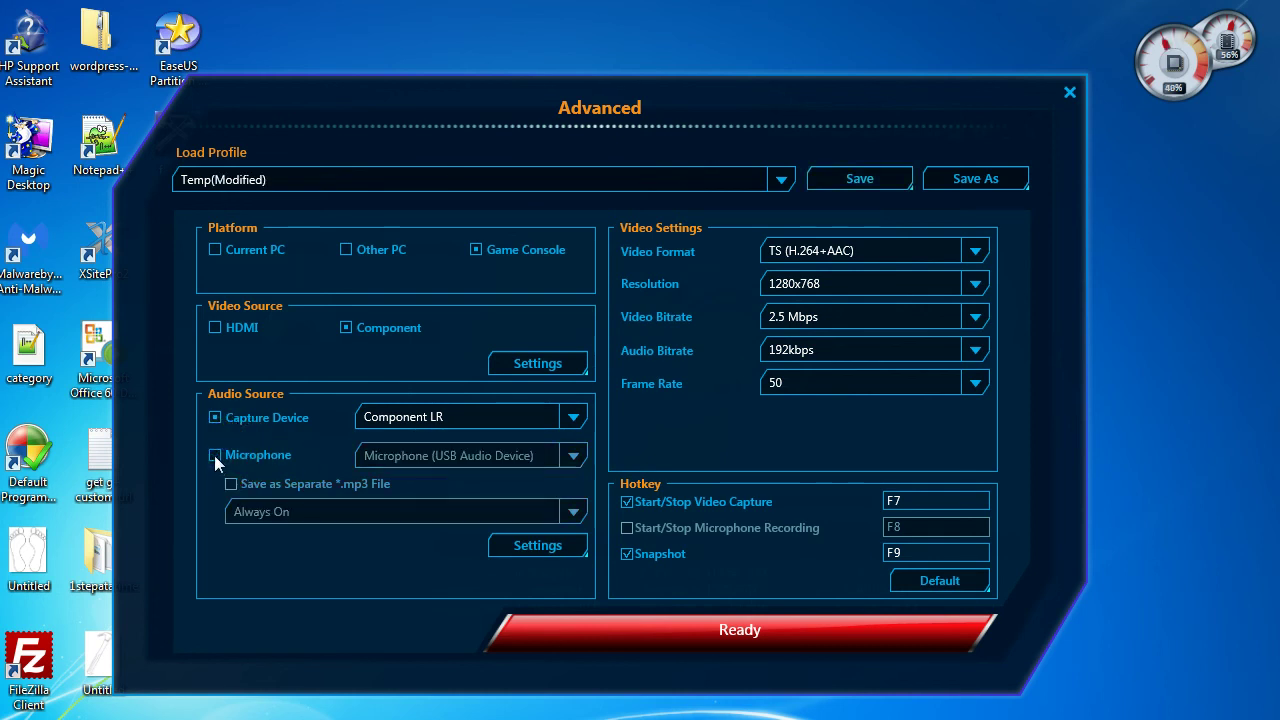
{"action": "left_click", "coordinate": [214, 455]}
{"action": "left_click", "coordinate": [532, 576]}
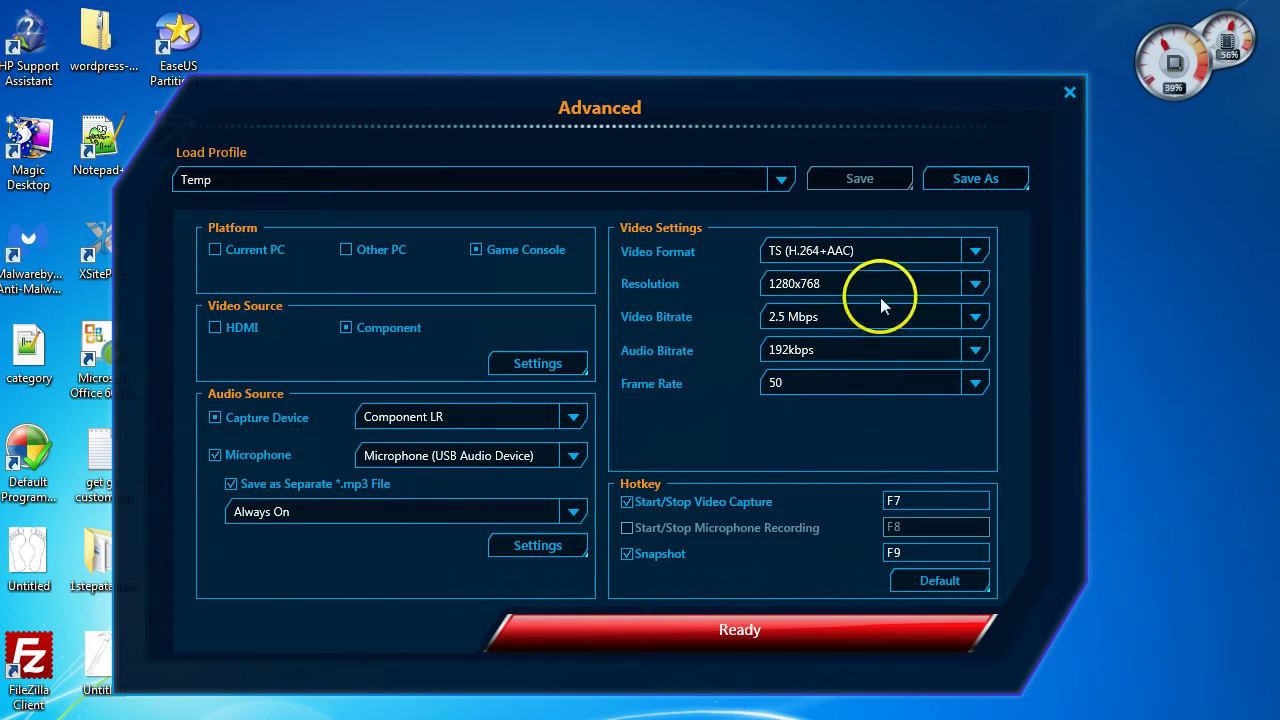
Step: Keep TS as the video format and set the resolution to 1920x1080
{"action": "left_click", "coordinate": [976, 255]}
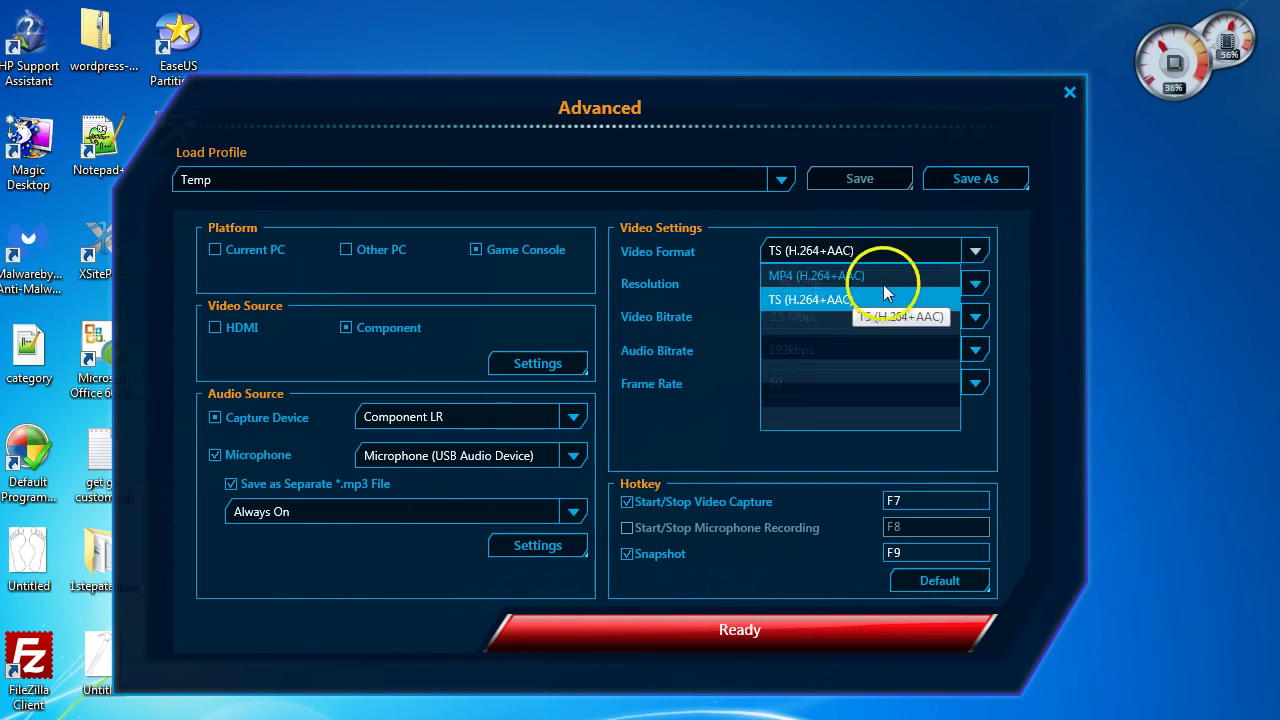
{"action": "left_click", "coordinate": [976, 255]}
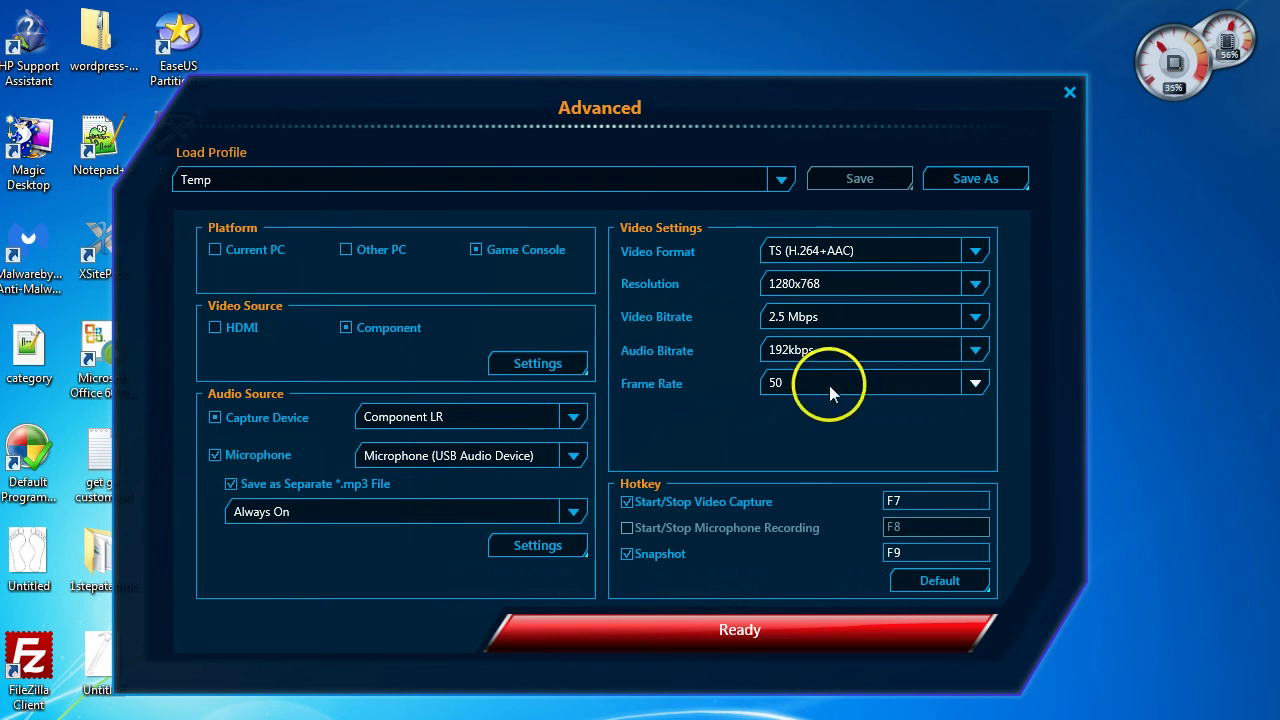
{"action": "left_click", "coordinate": [973, 385]}
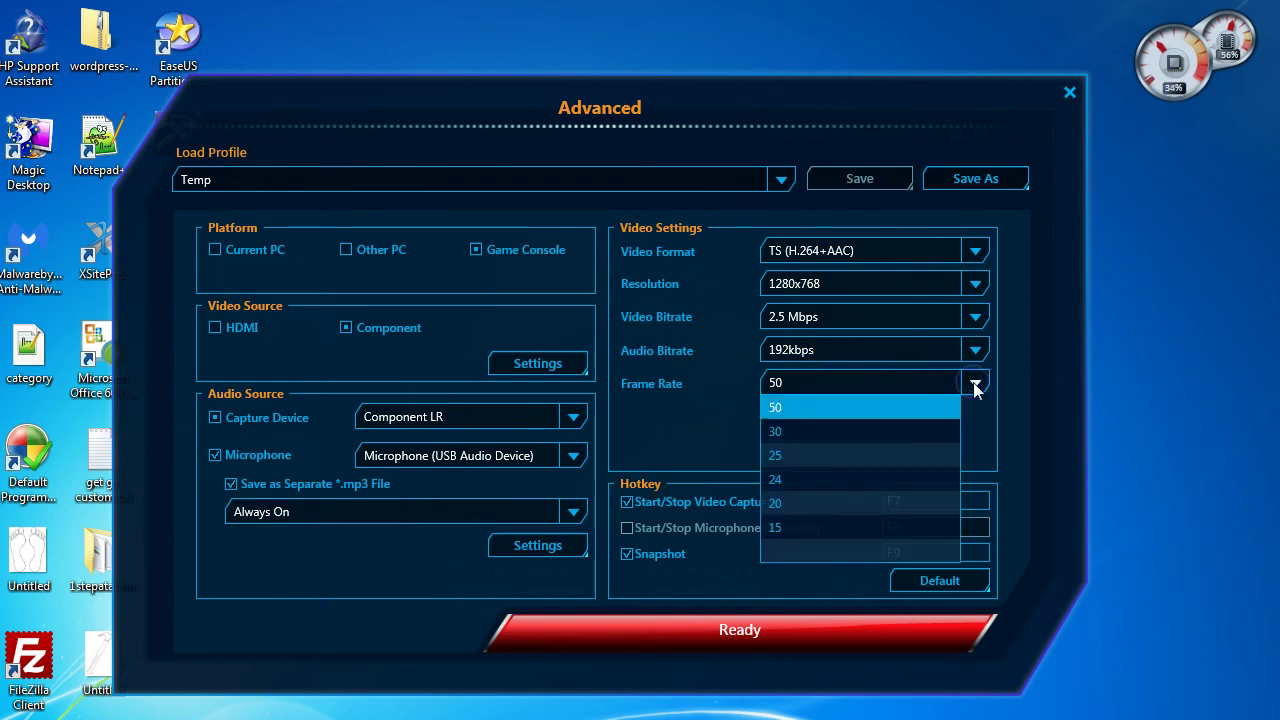
{"action": "left_click", "coordinate": [976, 386]}
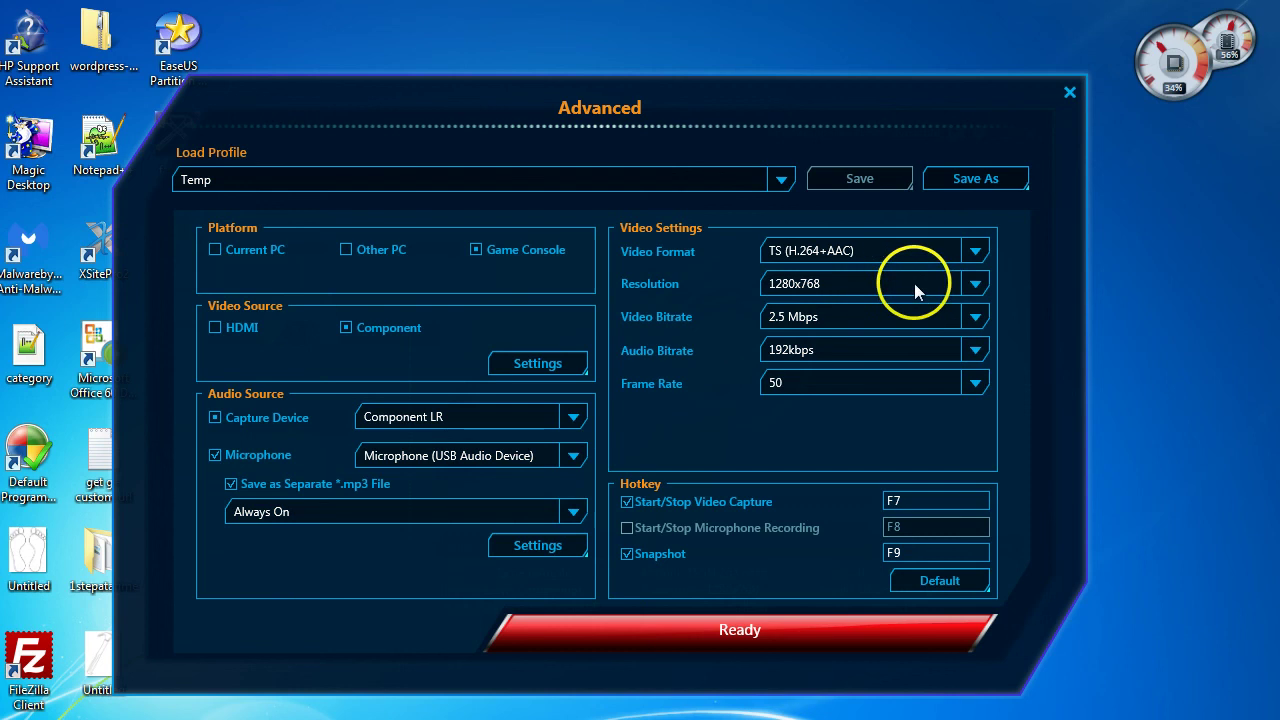
{"action": "left_click", "coordinate": [975, 284]}
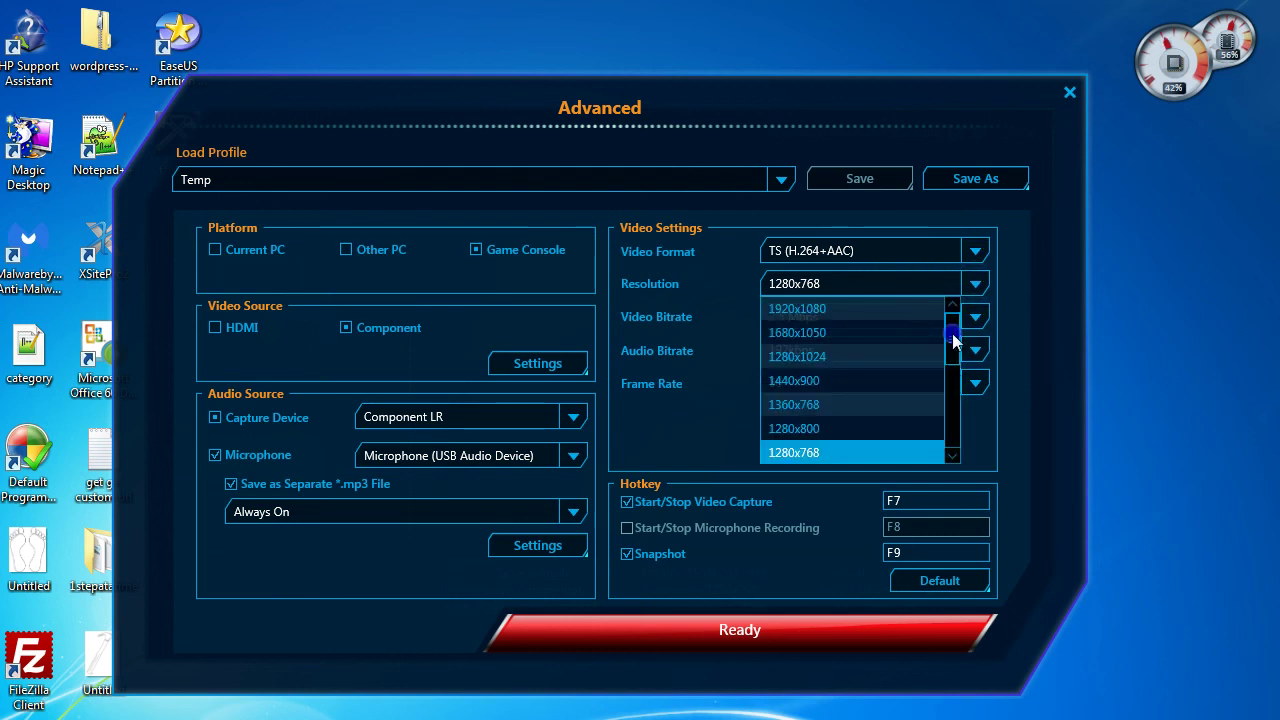
{"action": "left_click", "coordinate": [876, 309]}
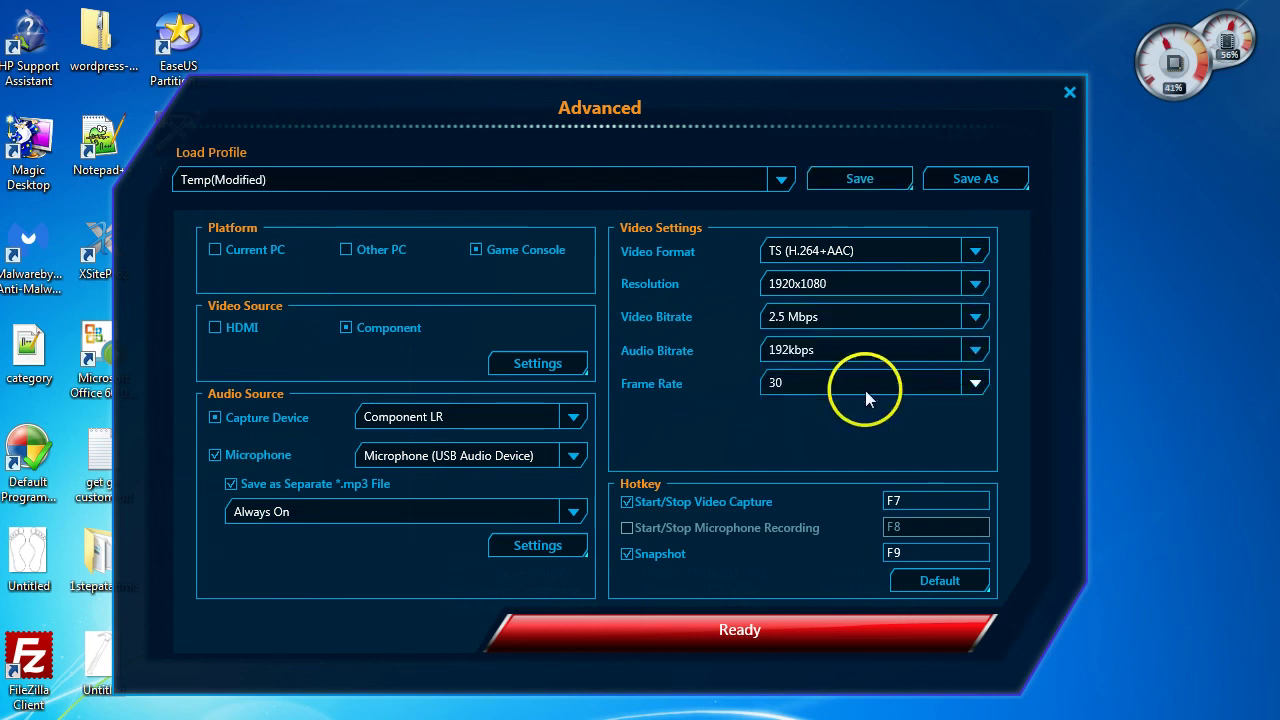
Step: Change the resolution to 1280x720 and set the frame rate to 50
{"action": "left_click", "coordinate": [975, 384]}
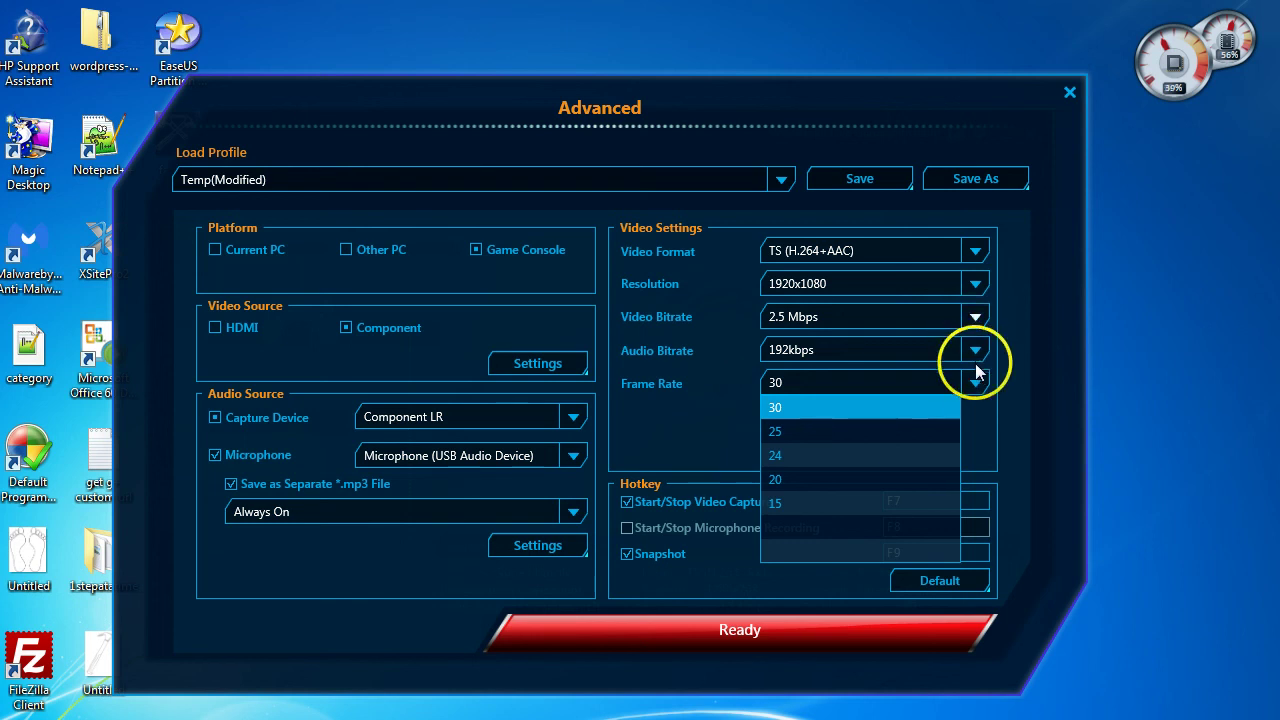
{"action": "left_click", "coordinate": [976, 284]}
{"action": "left_click", "coordinate": [976, 284]}
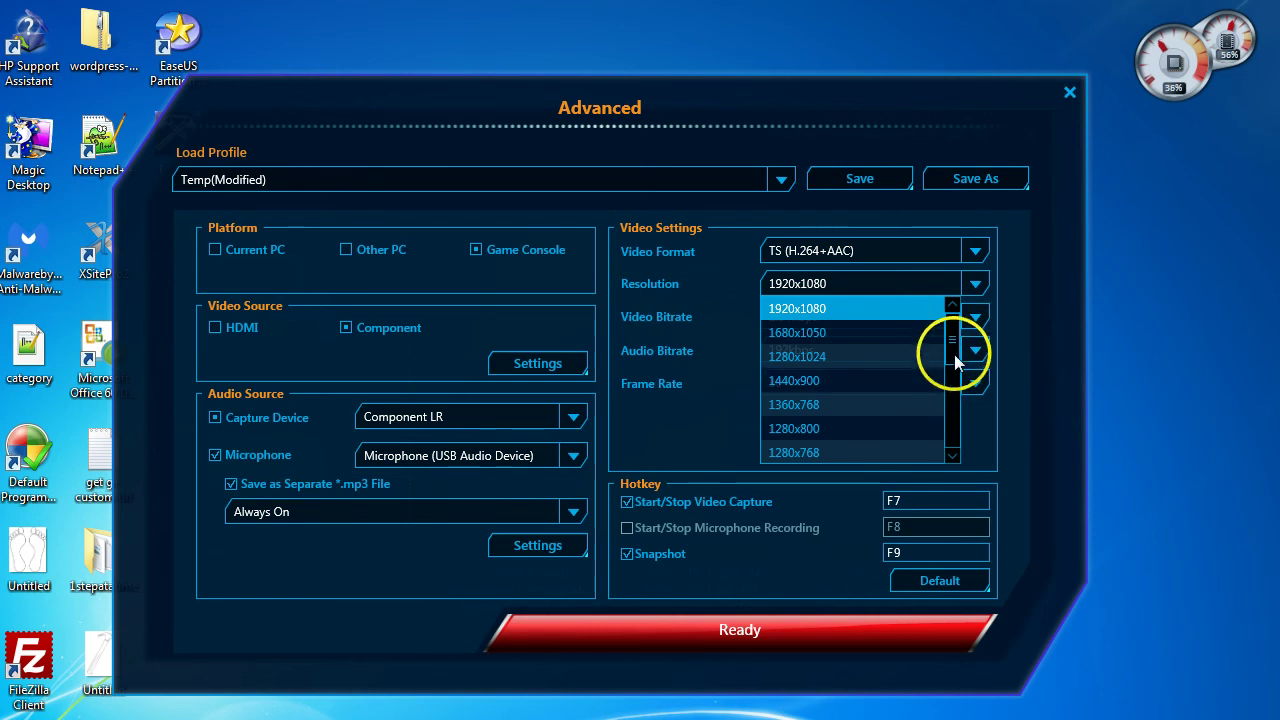
{"action": "left_click_drag", "start_coordinate": [954, 355], "coordinate": [955, 386]}
{"action": "left_click", "coordinate": [790, 382]}
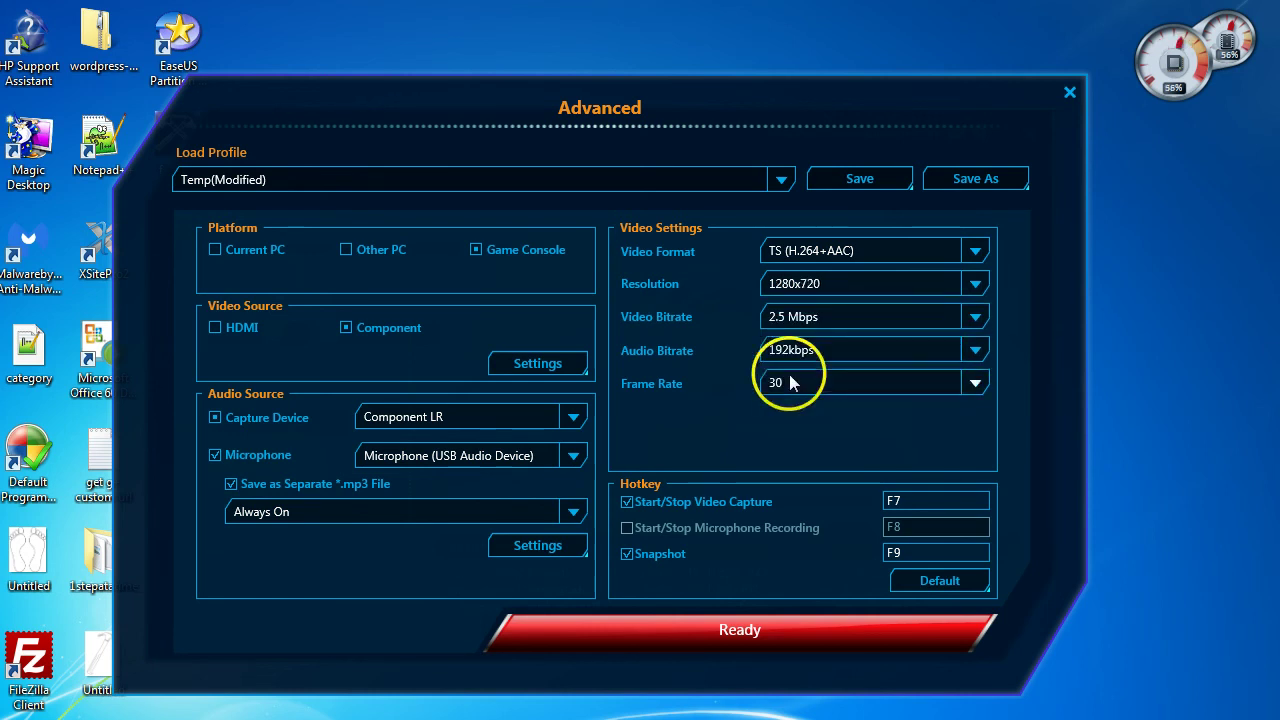
{"action": "left_click", "coordinate": [977, 383]}
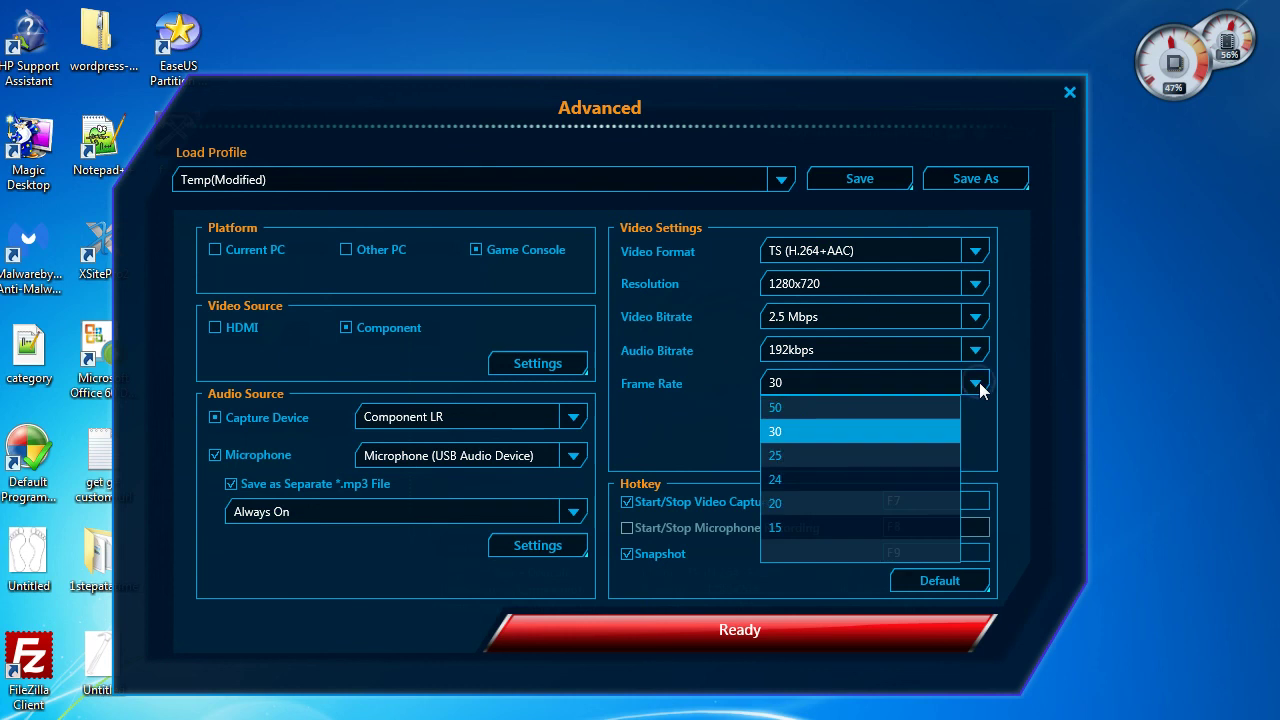
{"action": "left_click", "coordinate": [799, 408]}
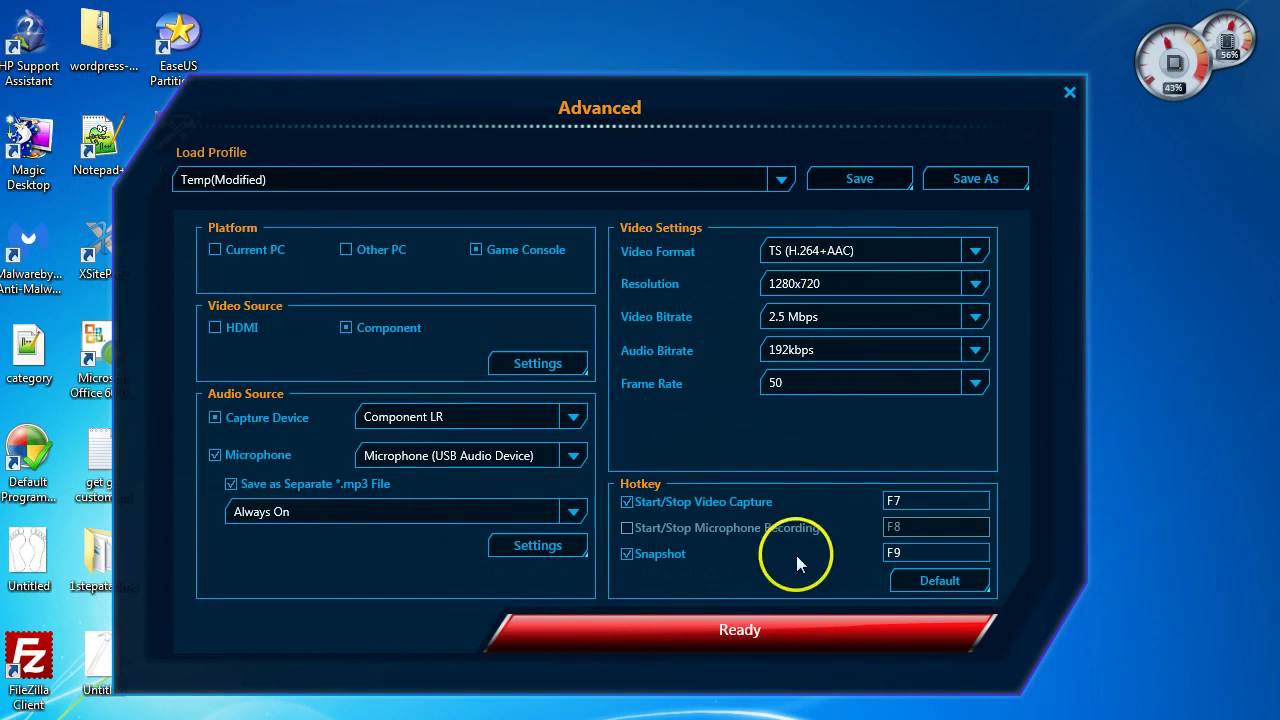
Step: Save and overwrite the Temp profile, then close the game preview window
{"action": "left_click", "coordinate": [759, 633]}
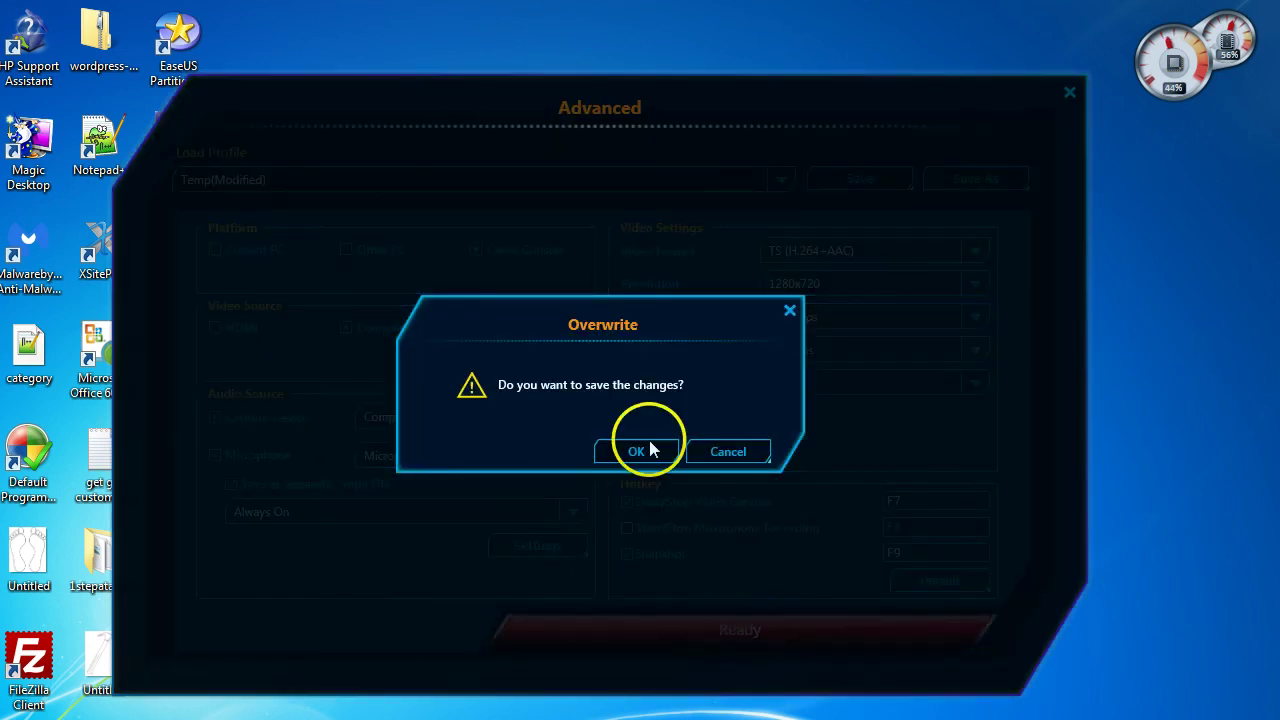
{"action": "left_click", "coordinate": [640, 452]}
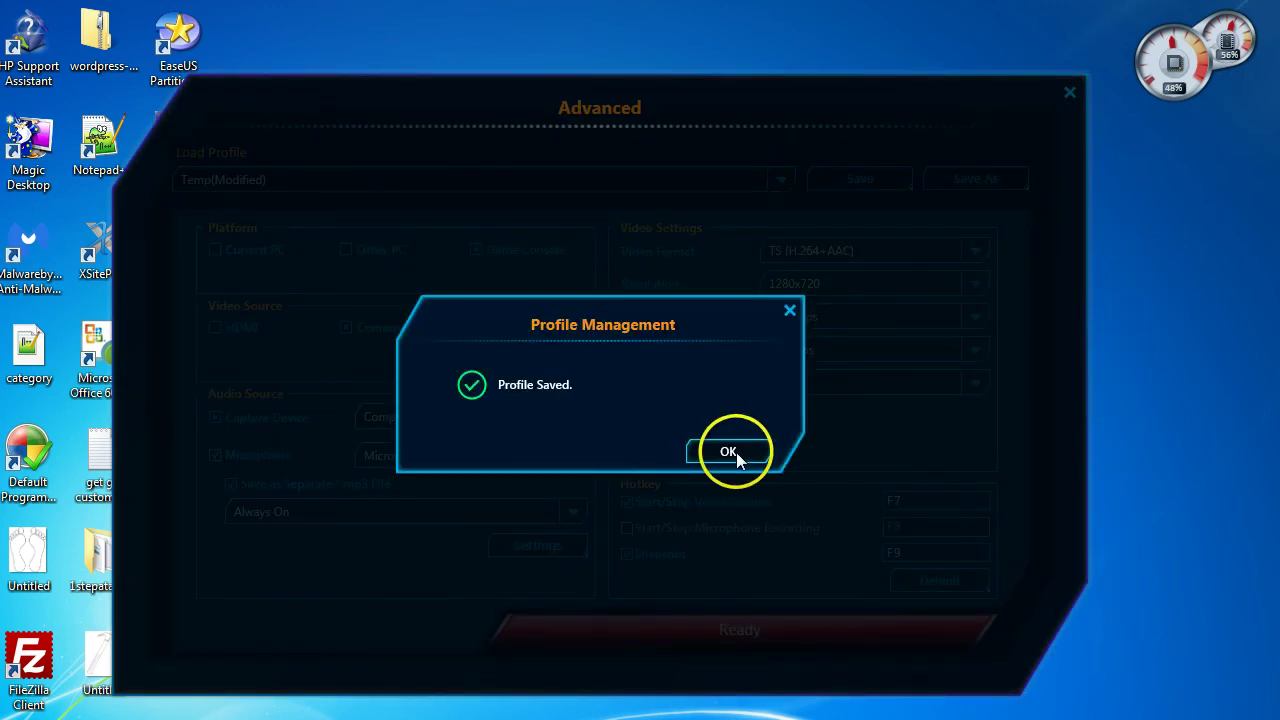
{"action": "left_click", "coordinate": [728, 452]}
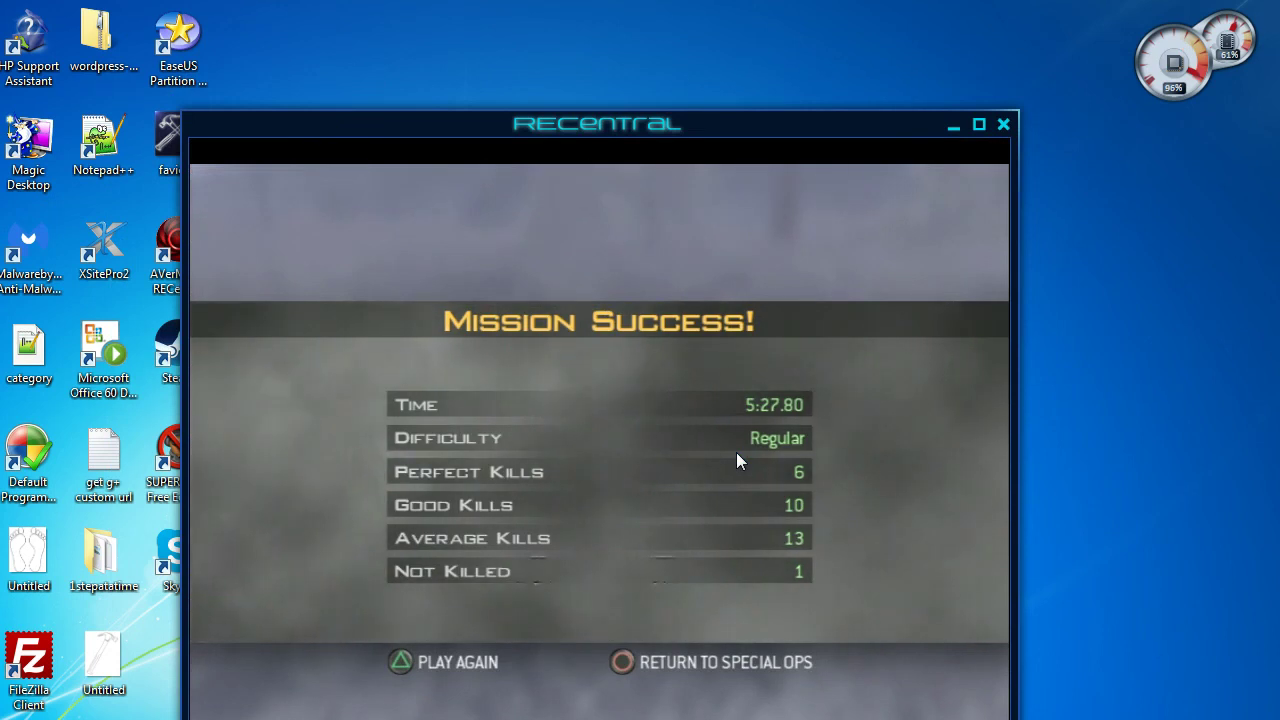
{"action": "left_click", "coordinate": [720, 453]}
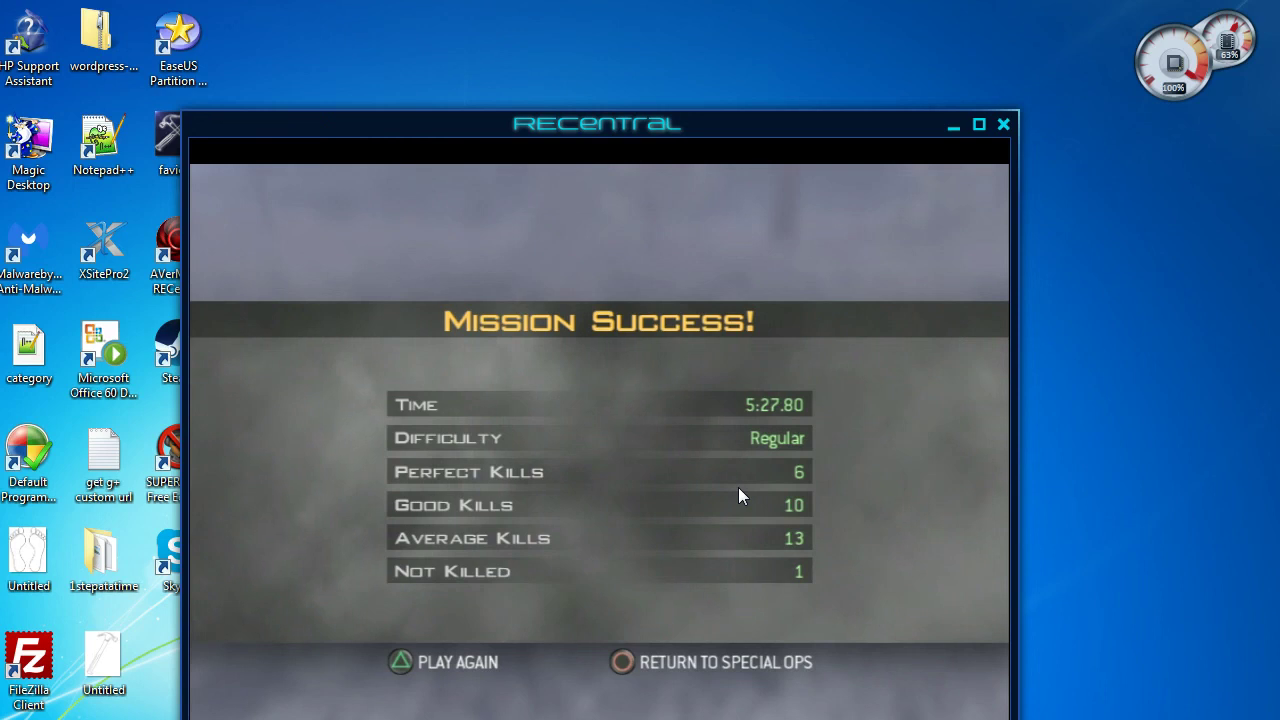
{"action": "left_click", "coordinate": [1004, 125]}
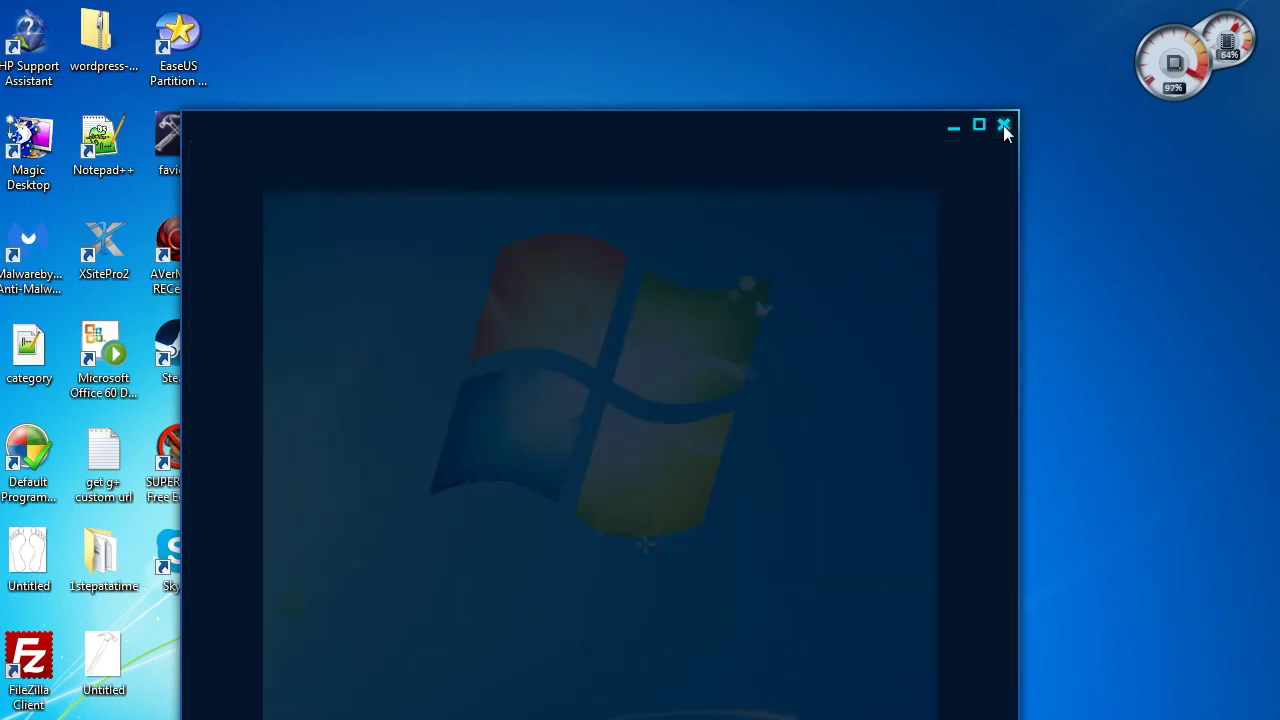